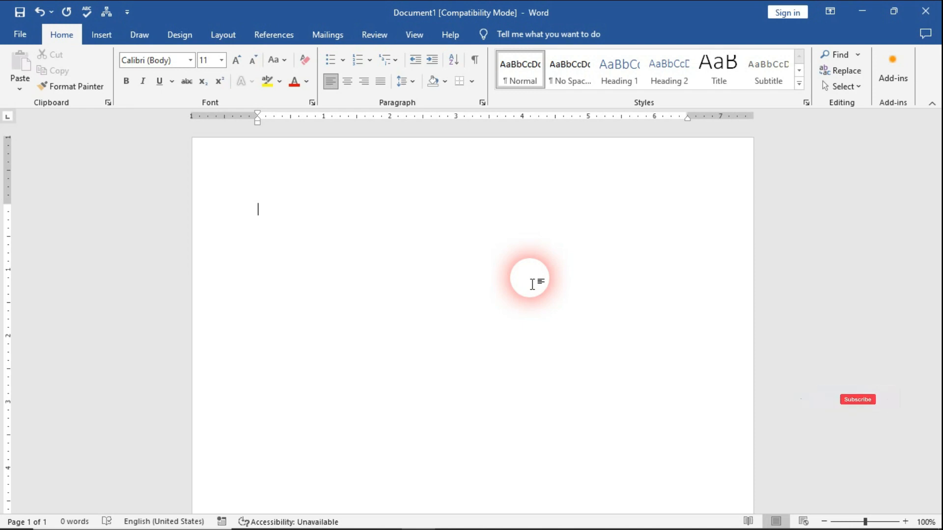
Enter the numbers 2, 1, 3, 4, 6, 5, 7, 9 and 8 on separate lines in the blank document.
text(2)
key(Return)
text(1)
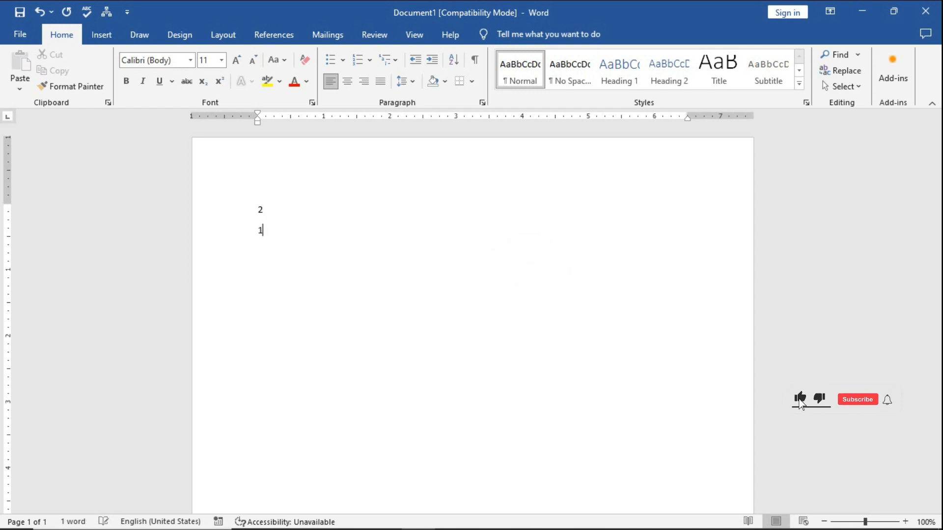
key(Return)
text(3)
key(Return)
text(4)
key(Return)
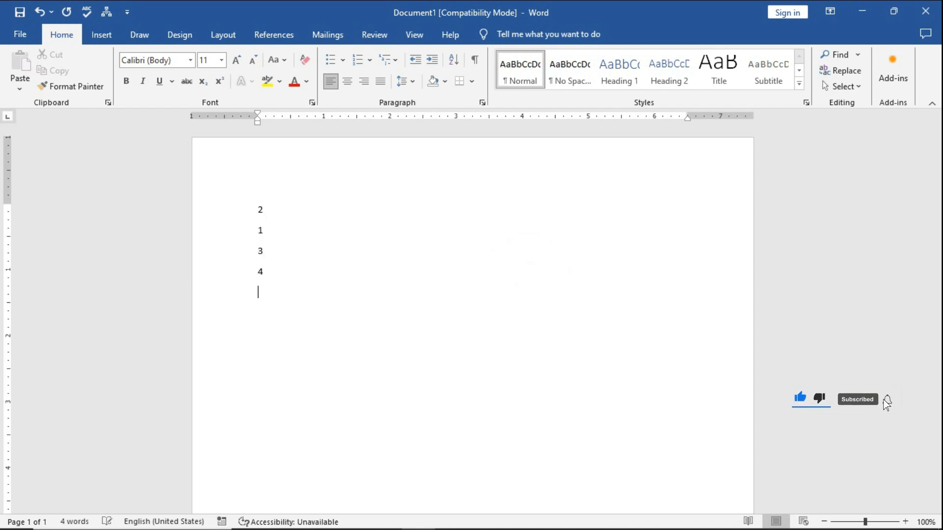
text(6)
key(Return)
text(5)
key(Return)
text(7)
key(Return)
text(9)
key(Return)
text(8)
key(Return)
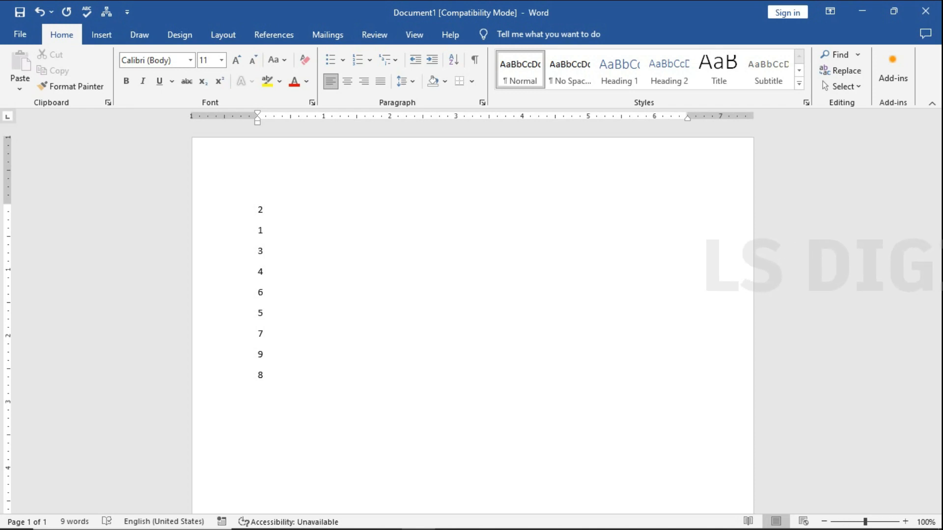
Sort the nine-line number list by Paragraphs with type Number in ascending order.
drag(341, 373, 238, 219)
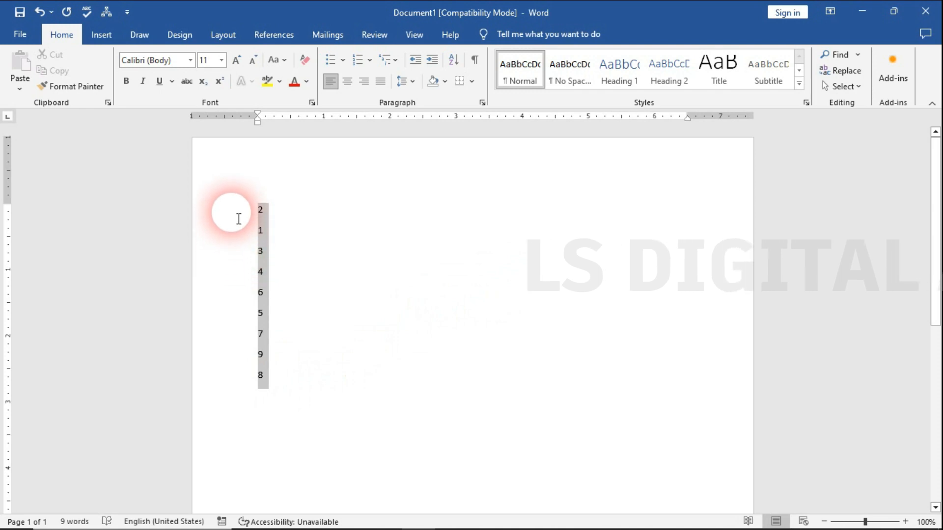
click(453, 63)
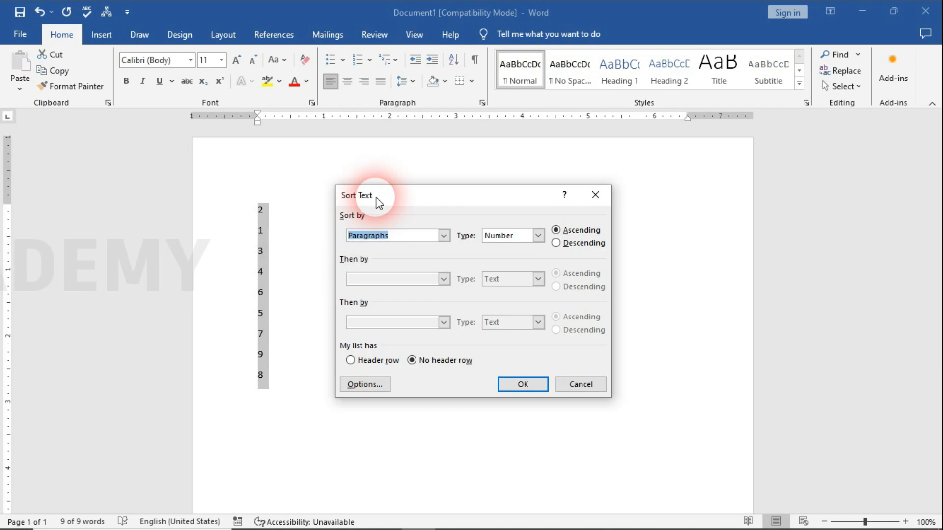
click(444, 236)
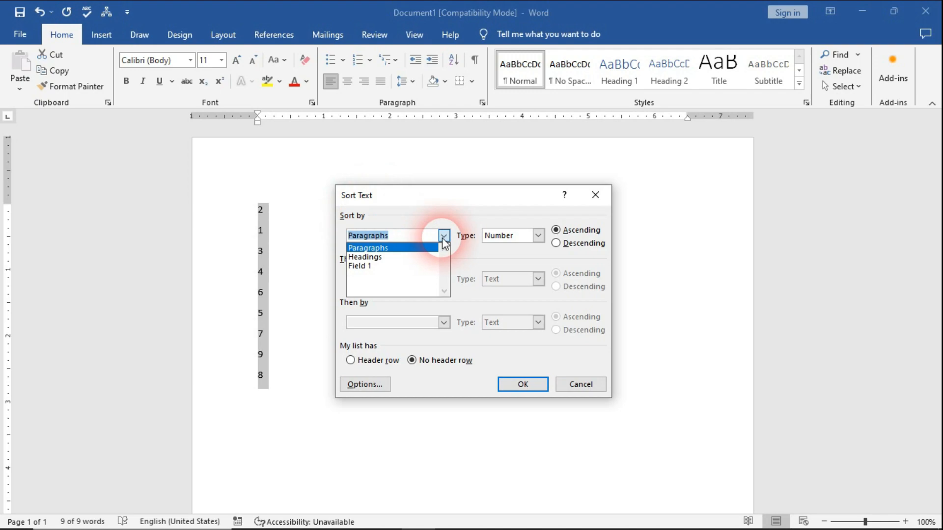
click(427, 247)
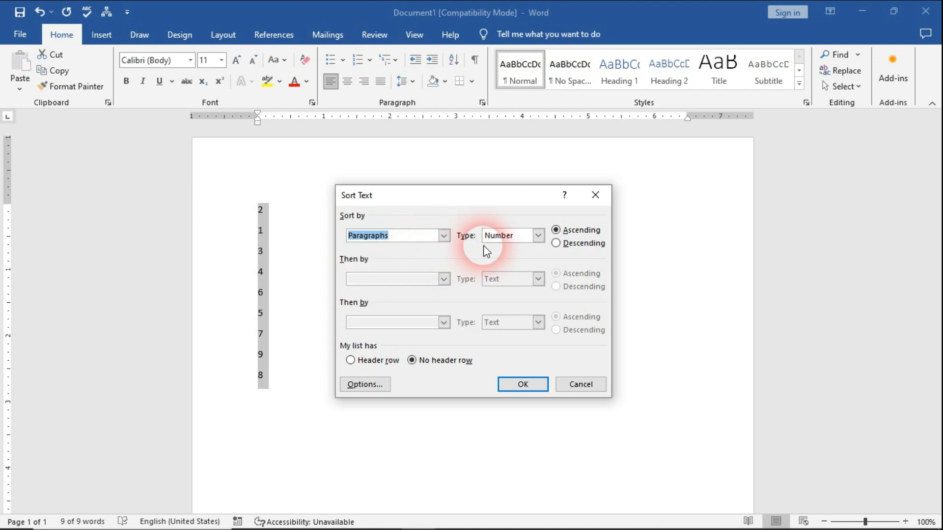
click(538, 236)
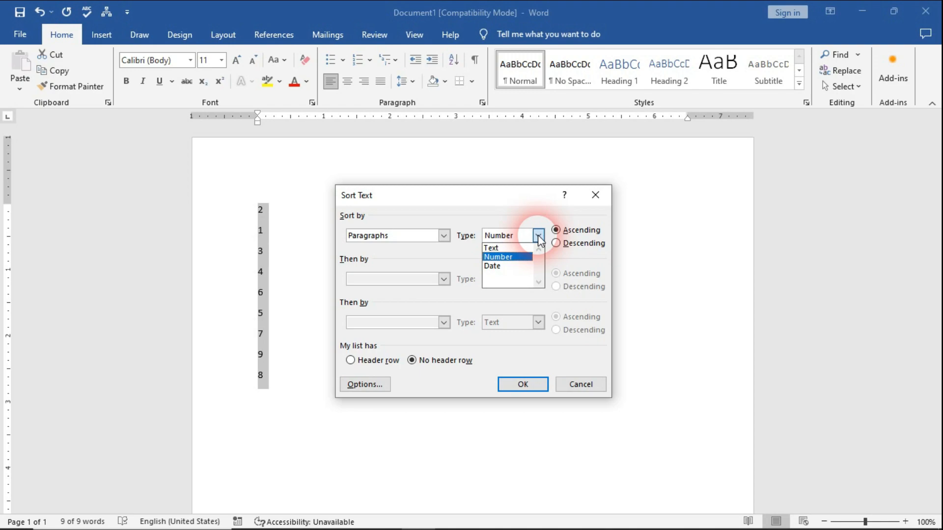
click(515, 257)
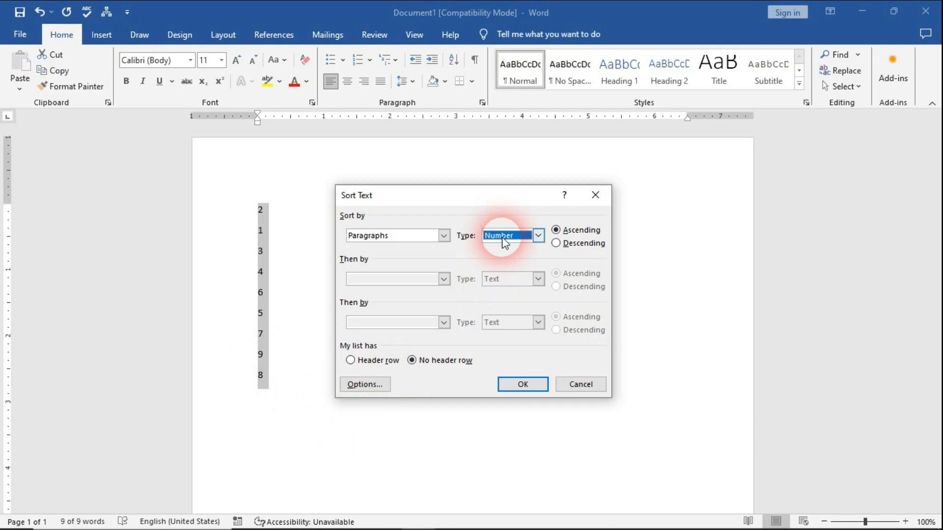
click(556, 230)
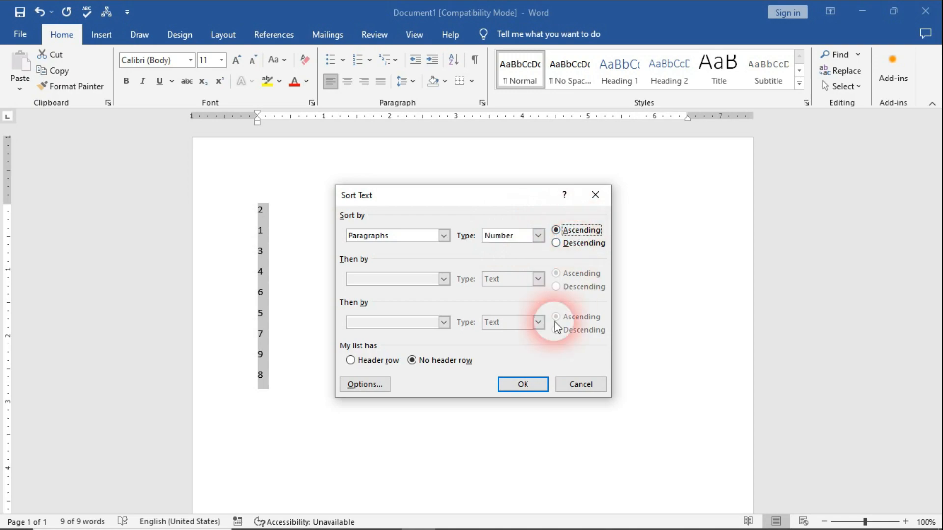
click(537, 384)
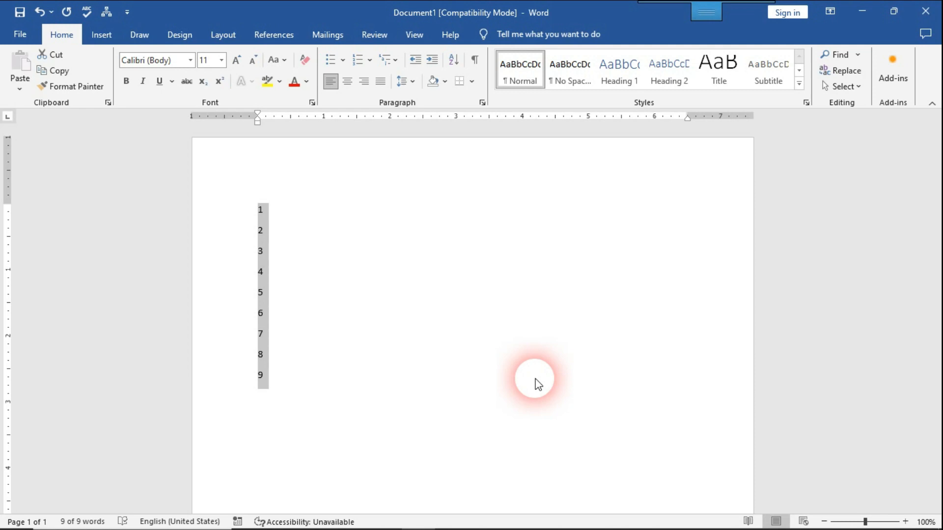
Delete the sorted number list and insert a table with 4 columns and 10 rows.
key(Delete)
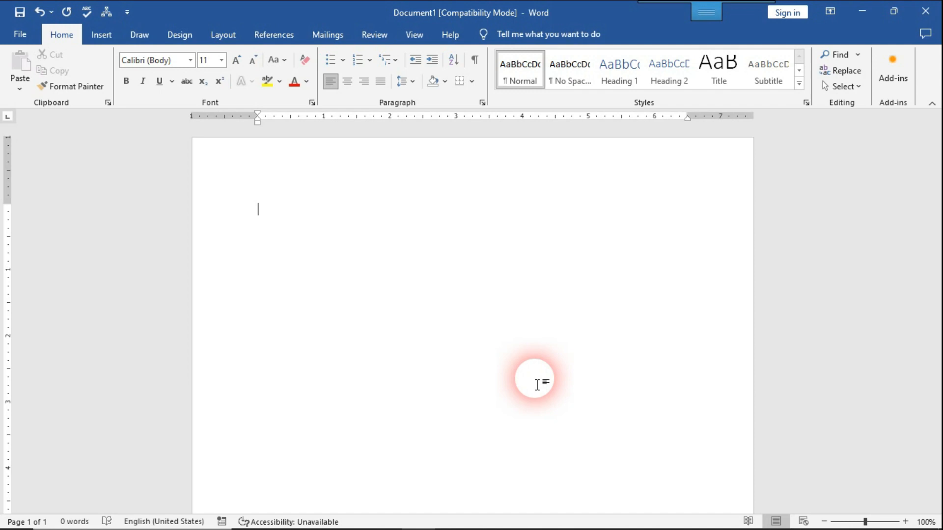
click(101, 34)
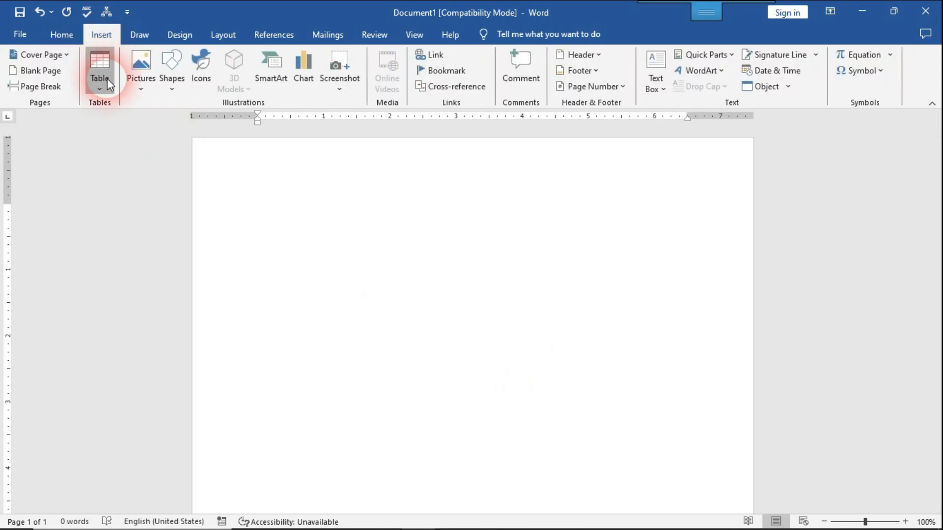
click(107, 78)
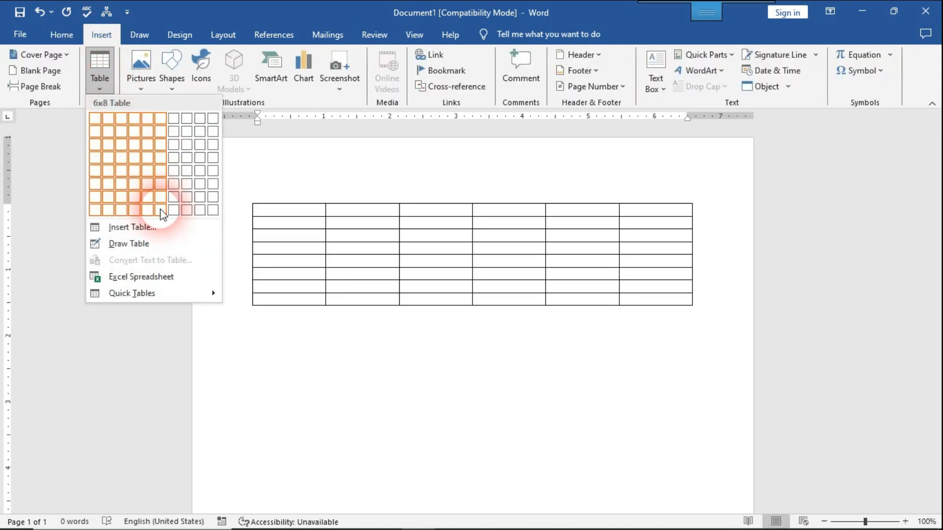
click(155, 226)
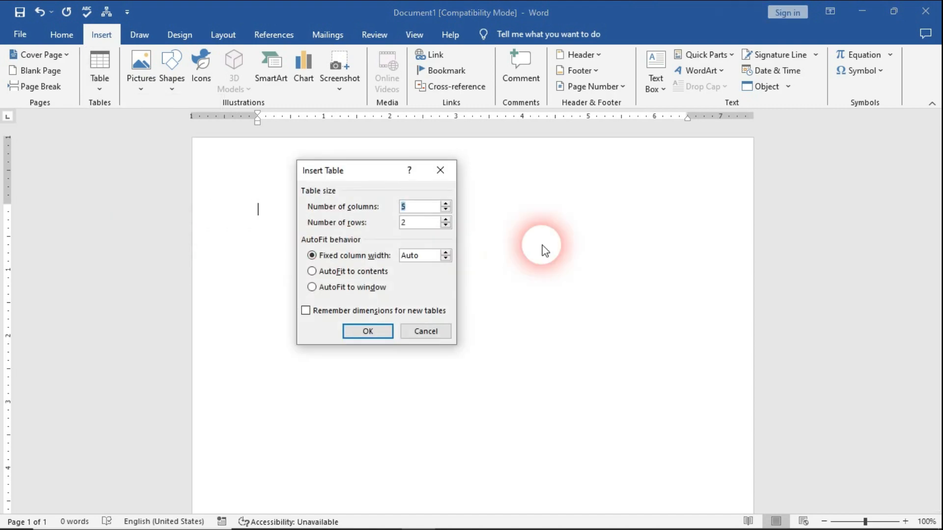
scroll(423, 202, up, 5)
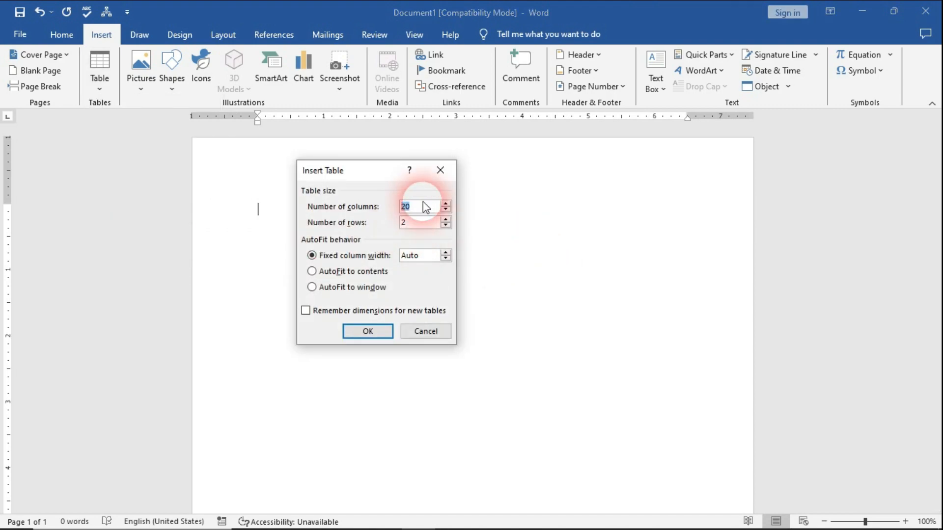
text(4)
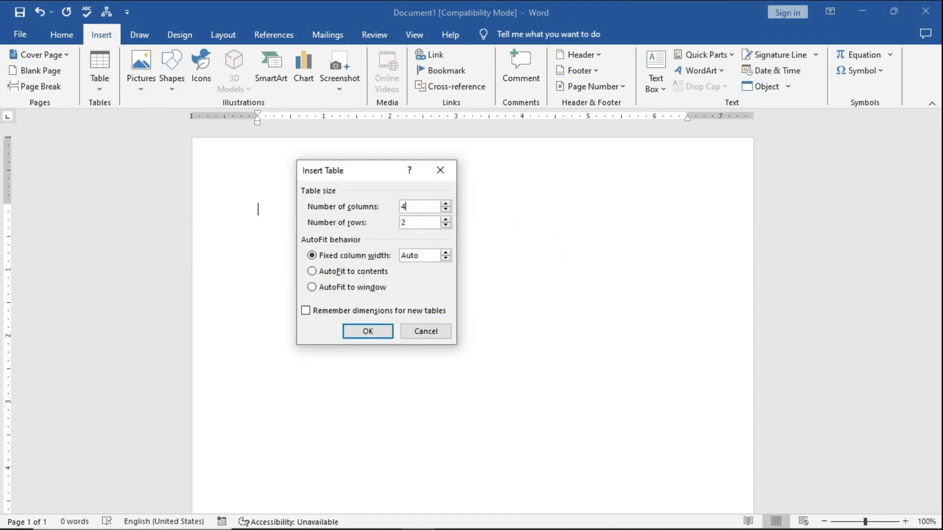
double_click(425, 223)
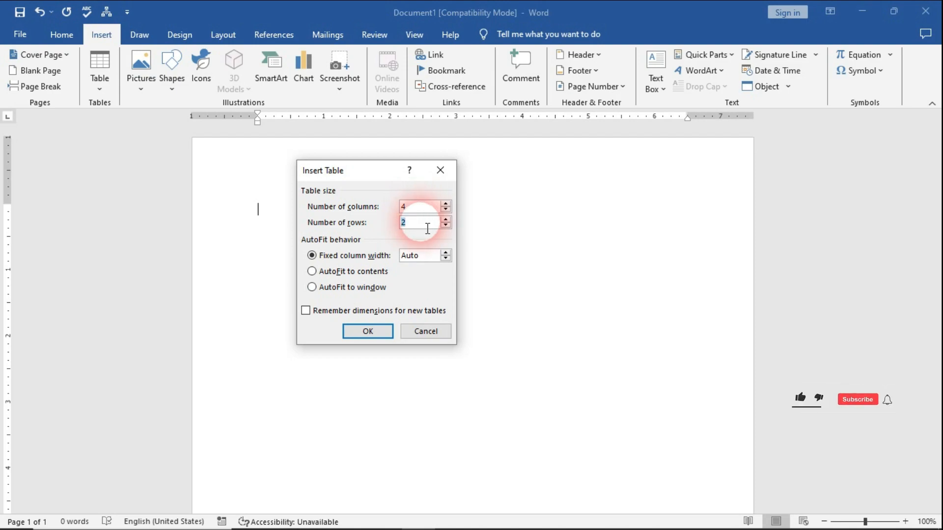
text(10)
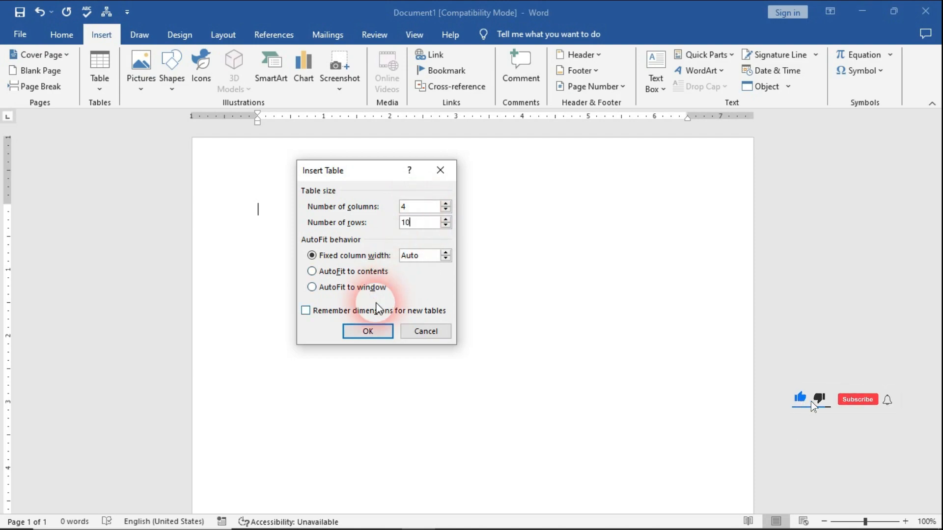
click(368, 331)
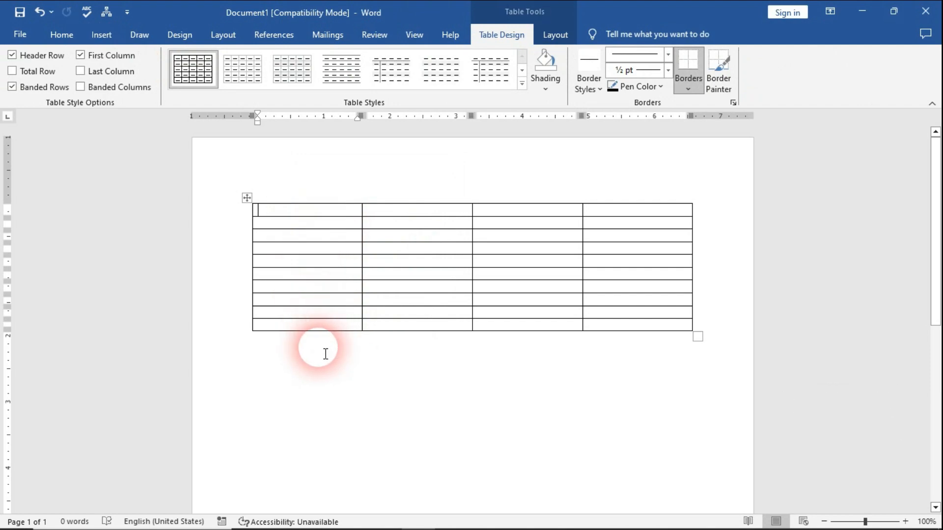
Fill the first six rows of the table's first column with unsorted names, using "Cat" in row three and "Fan" in row five.
text(A)
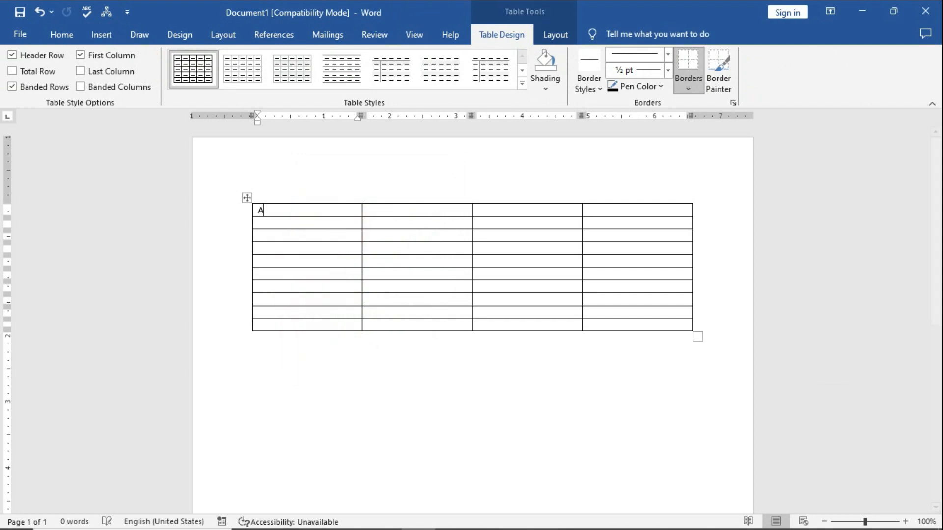
text(run)
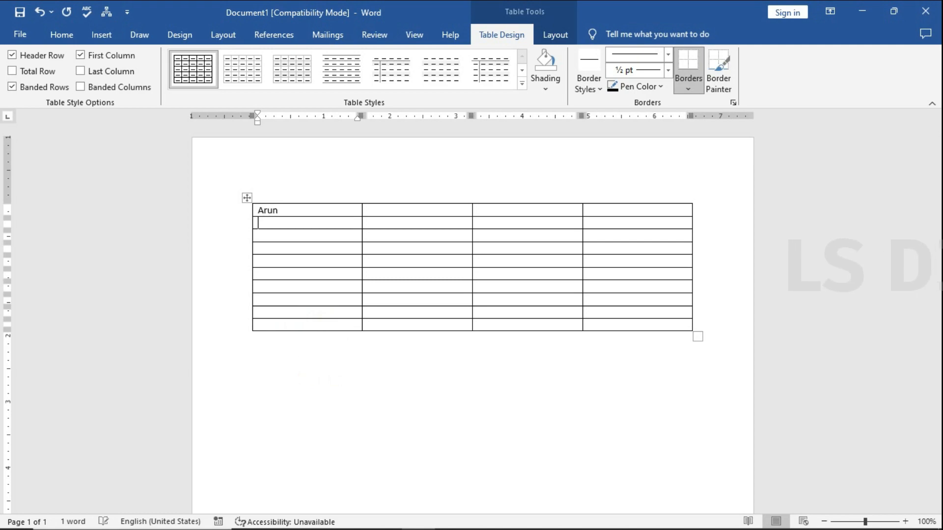
click(325, 354)
key(Down)
text(Dolly)
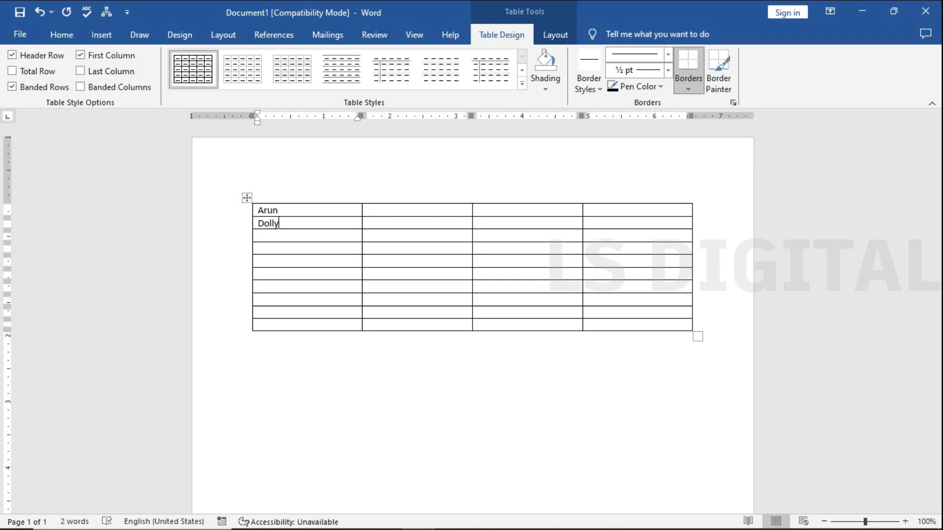
key(Down)
text(Cat)
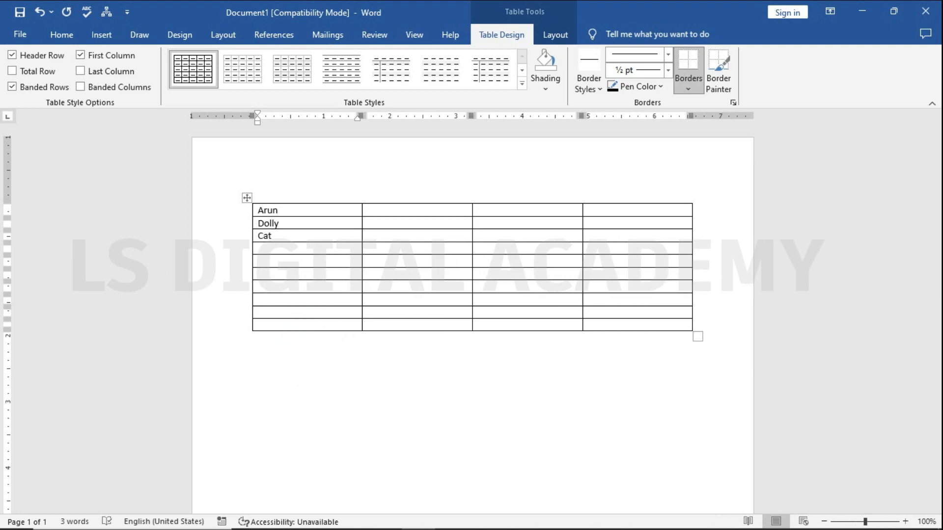
key(Down)
text(Dinesh)
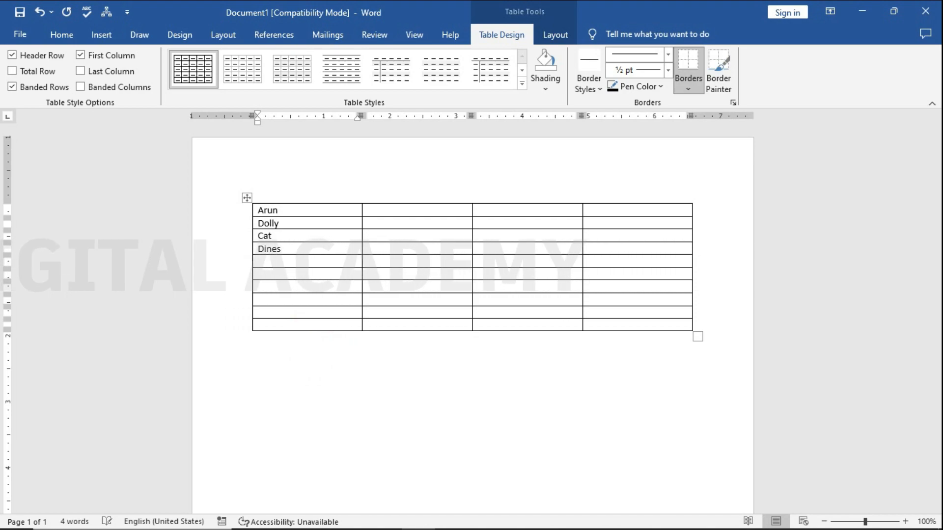
key(Down)
text(Fan)
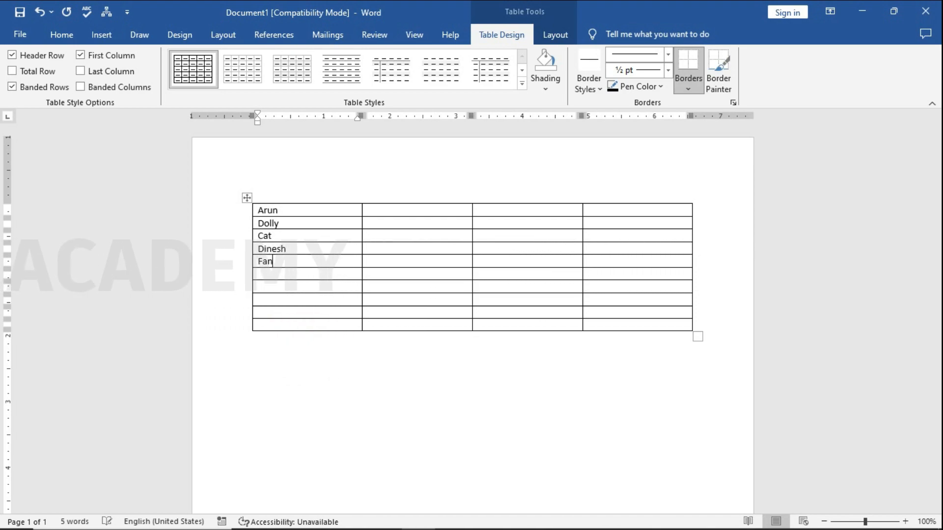
key(Down)
text(De)
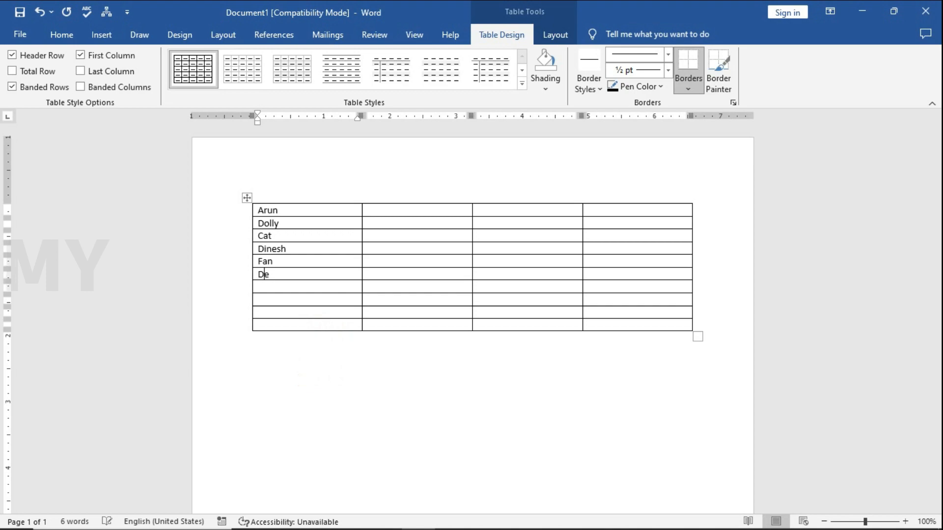
text(epak)
key(Down)
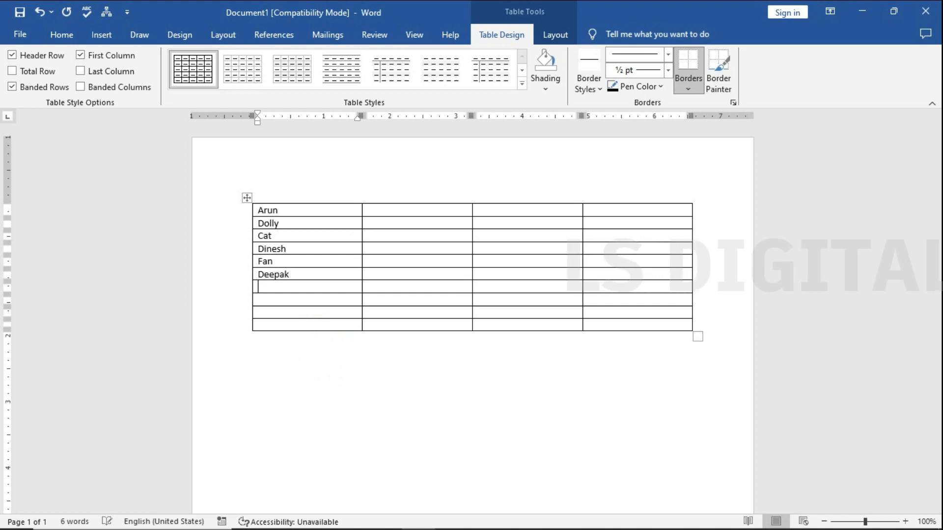
Fill the last four rows of the table's first column with one first name each.
click(325, 353)
text(Ajjet)
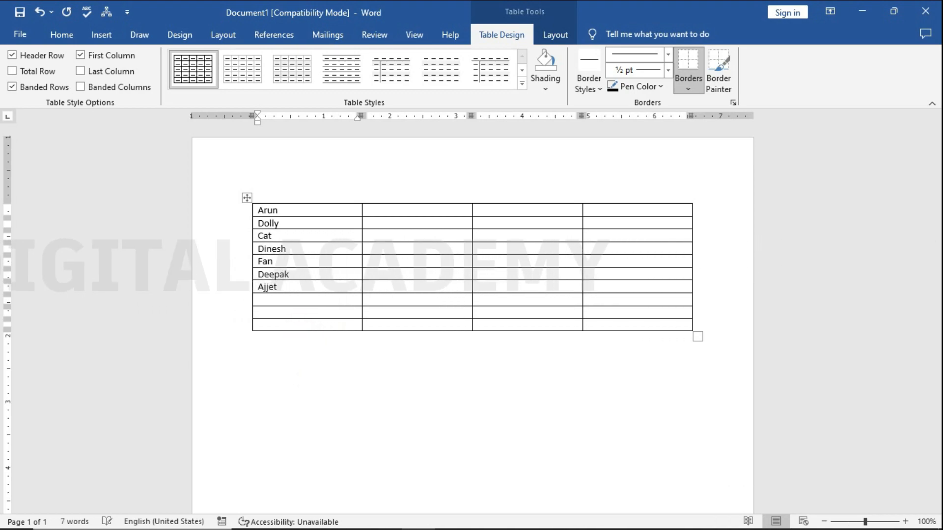
key(BackSpace)
text(eet)
key(Down)
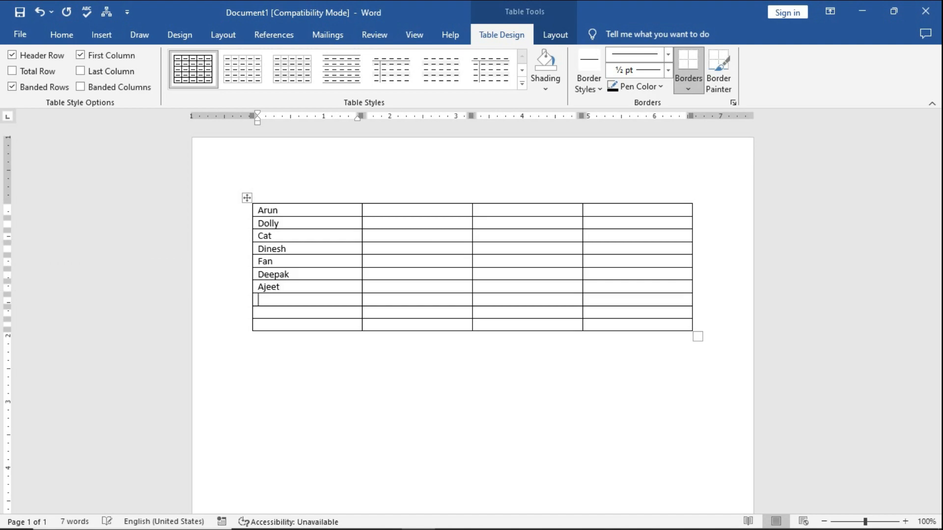
text(Bablu)
click(264, 310)
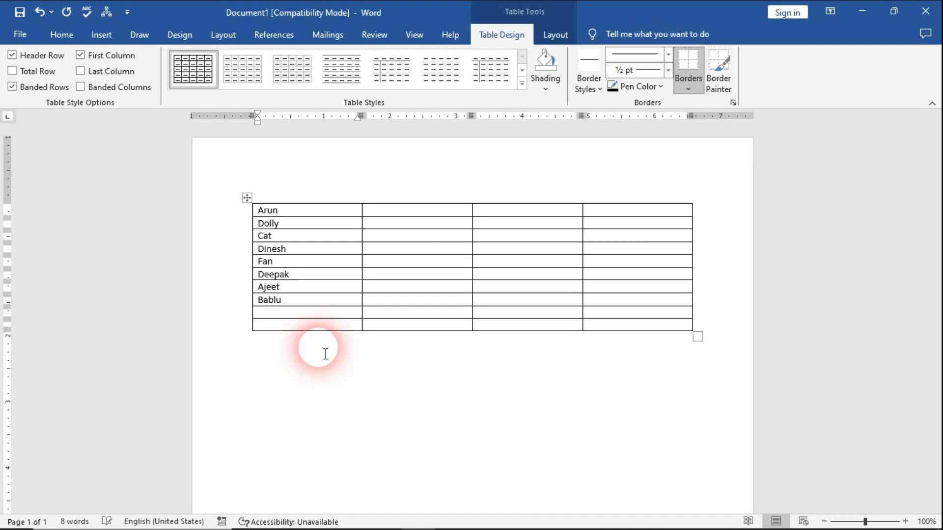
text(Banty)
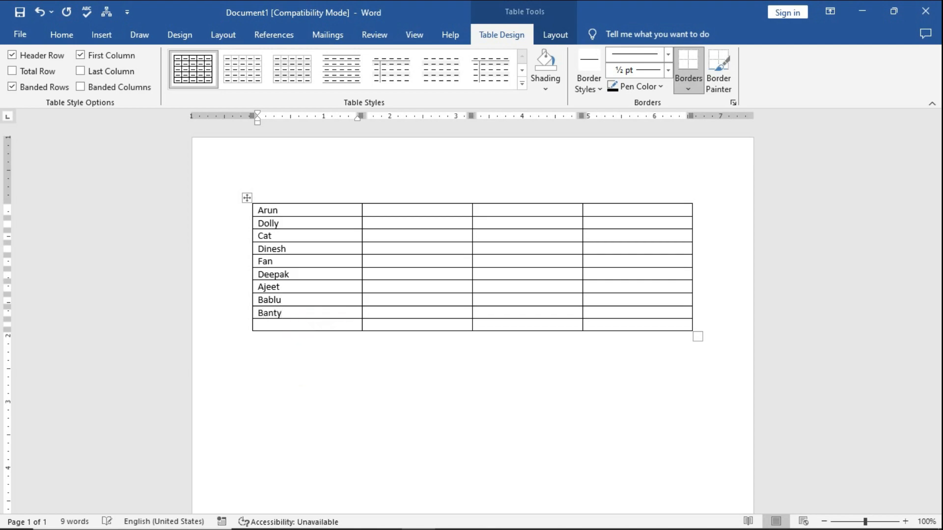
click(258, 324)
text(Akash)
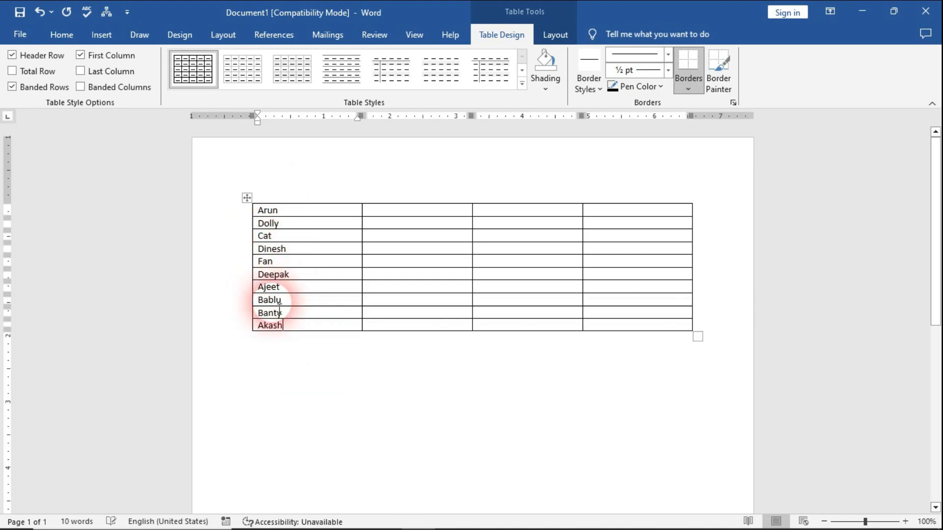
Sort the ten names in the table's first column by Column 1, type Text, using Paragraphs, in ascending order.
drag(290, 326, 260, 216)
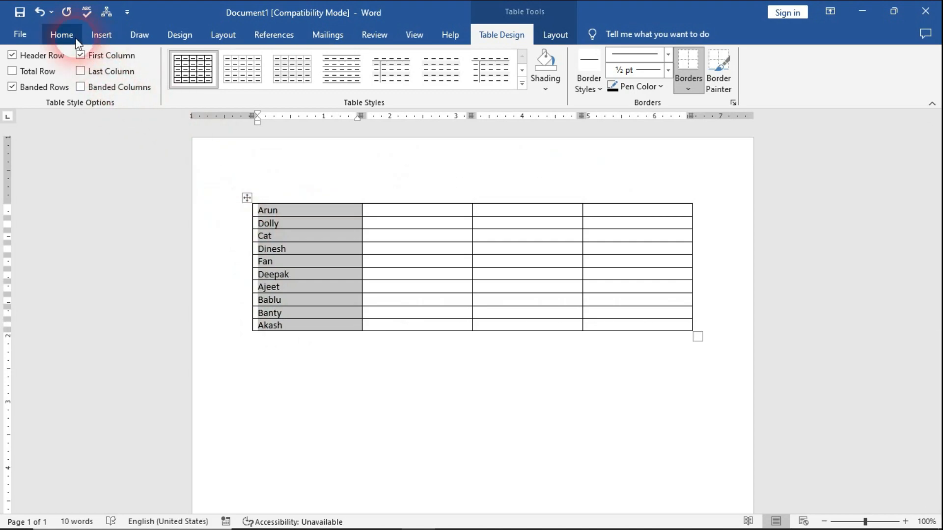
click(61, 34)
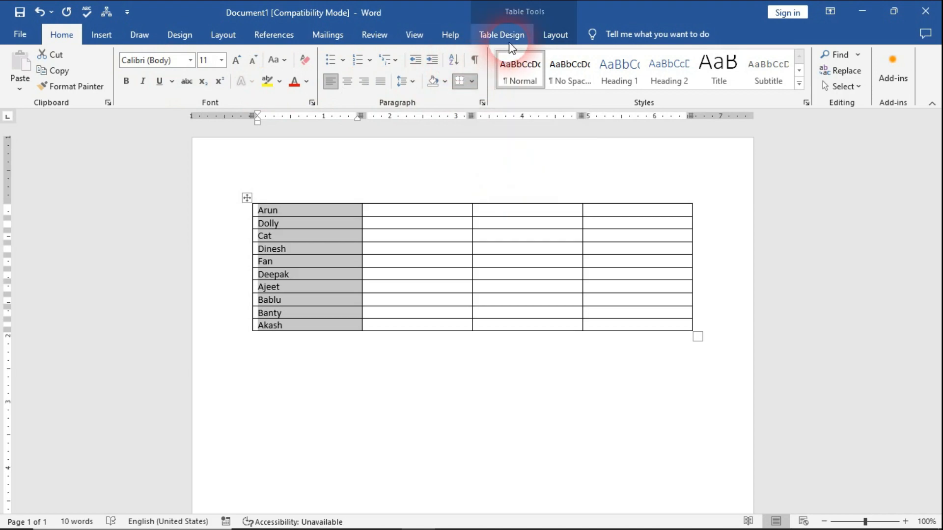
click(554, 37)
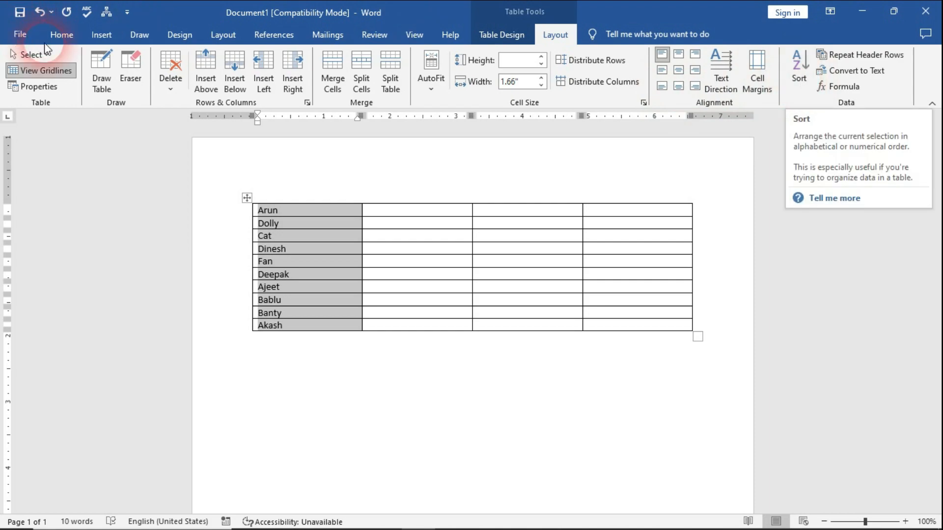
click(62, 36)
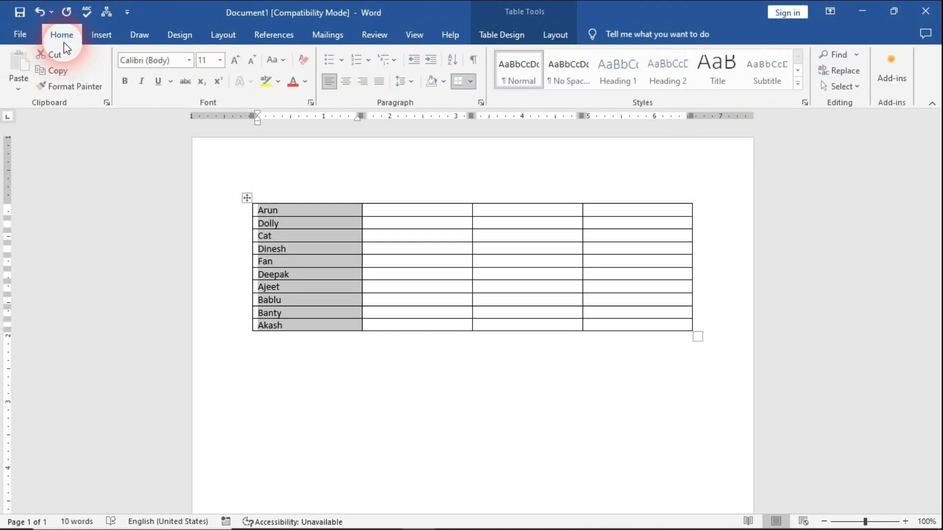
click(452, 60)
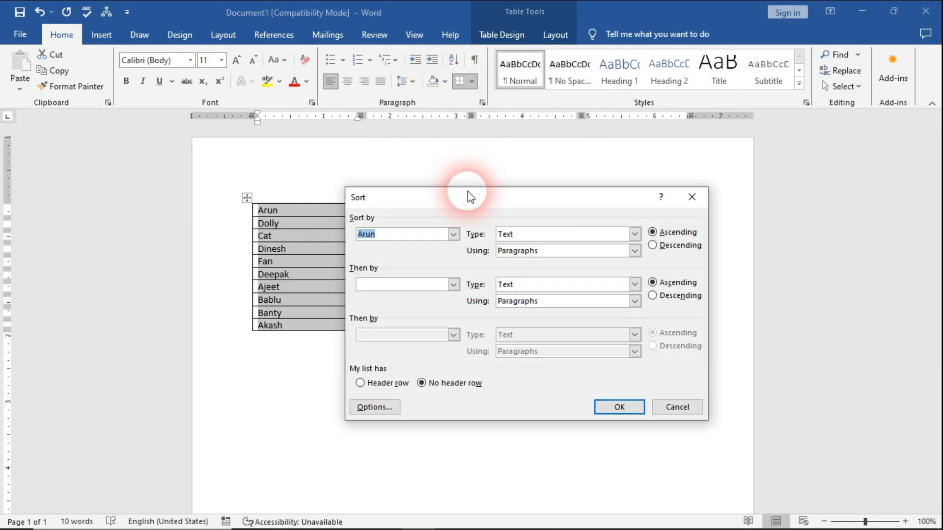
click(451, 233)
click(404, 248)
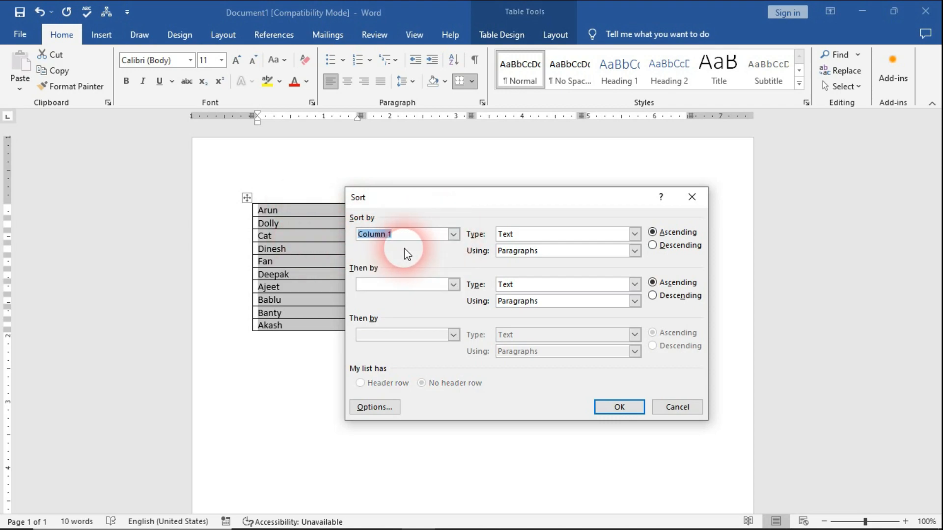
click(551, 234)
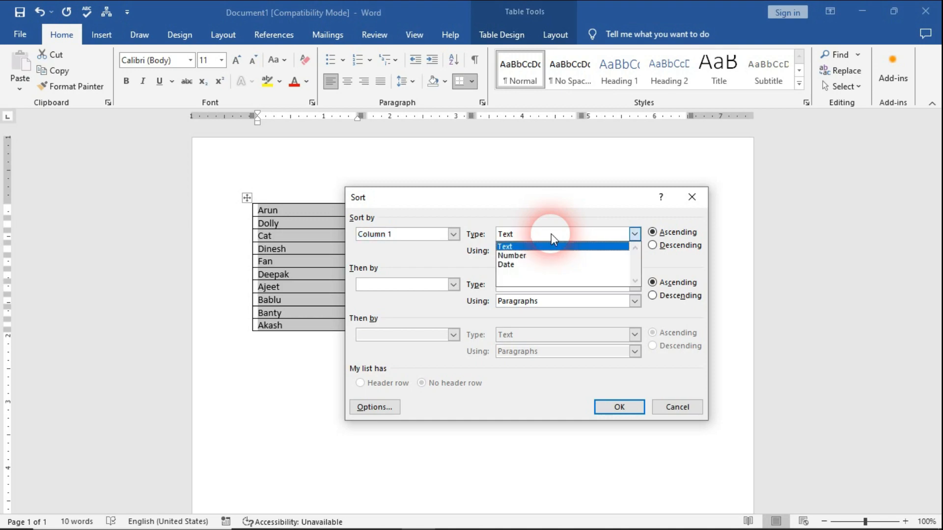
click(542, 247)
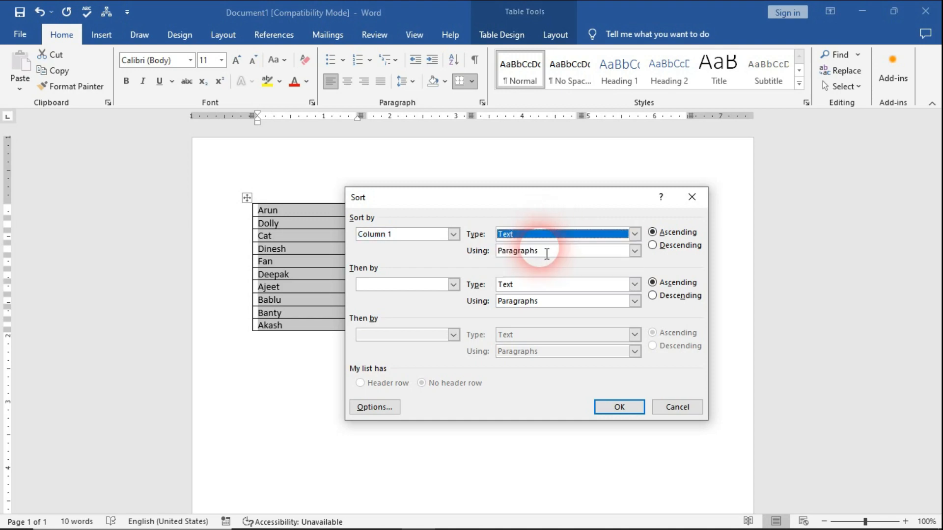
click(630, 256)
click(555, 264)
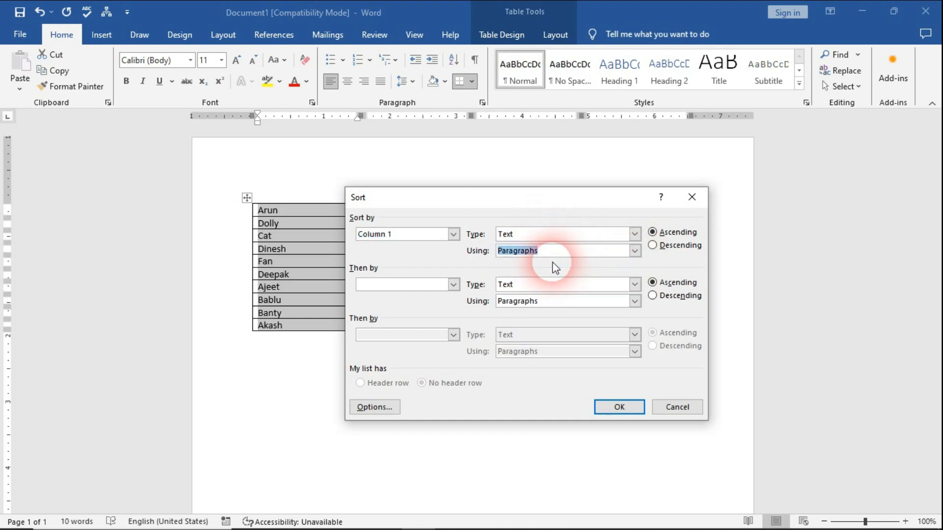
click(612, 409)
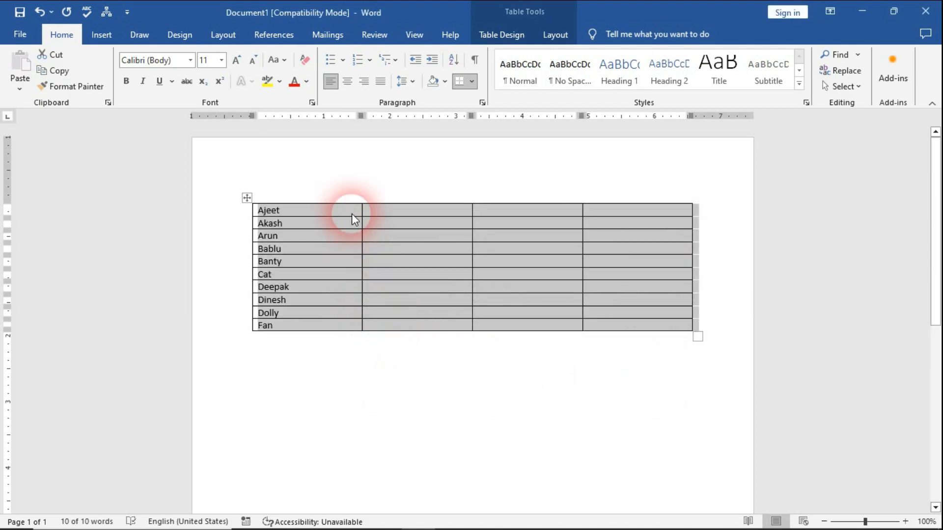
click(348, 222)
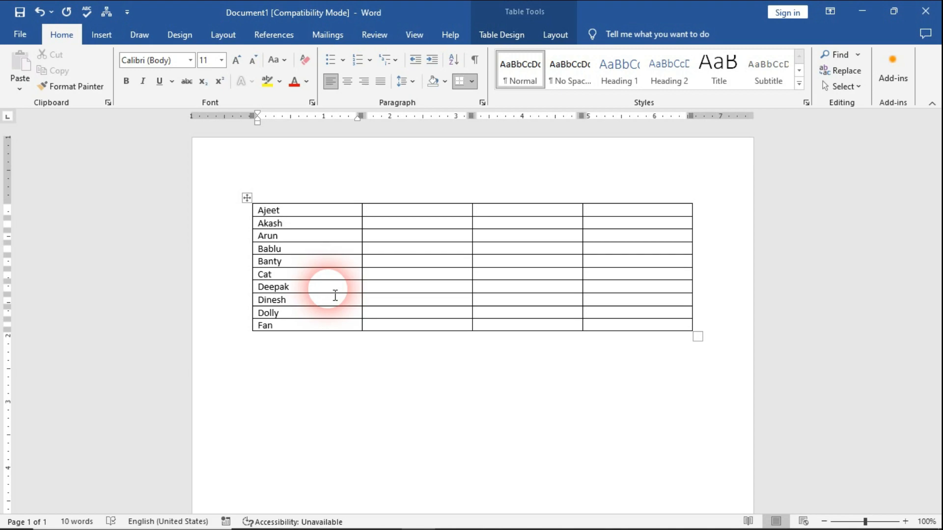
Sort the table's names by Column 1 as text in descending order.
drag(315, 328, 259, 209)
click(453, 60)
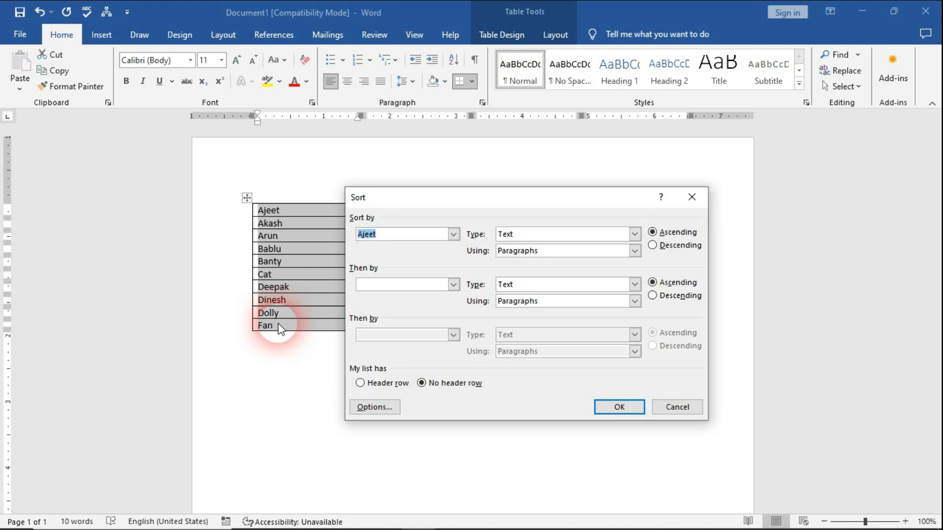
click(451, 234)
click(415, 251)
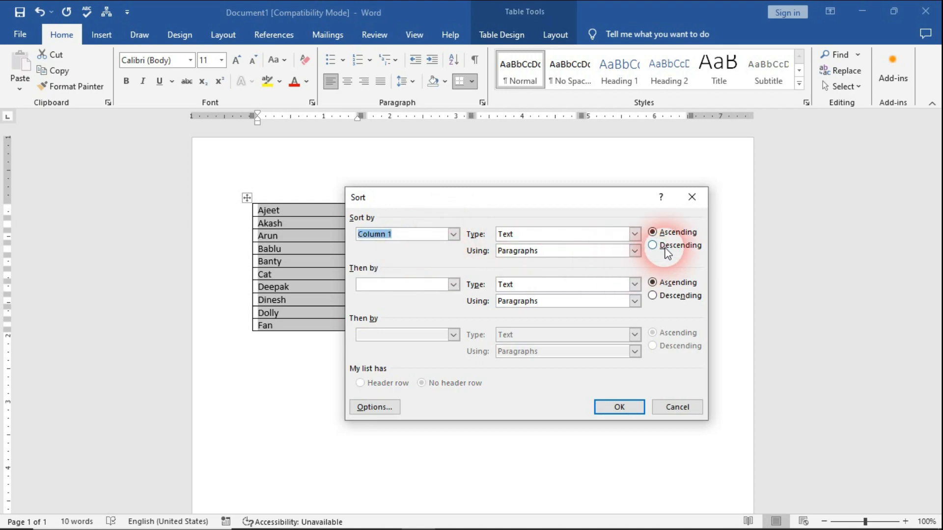
click(652, 245)
click(618, 407)
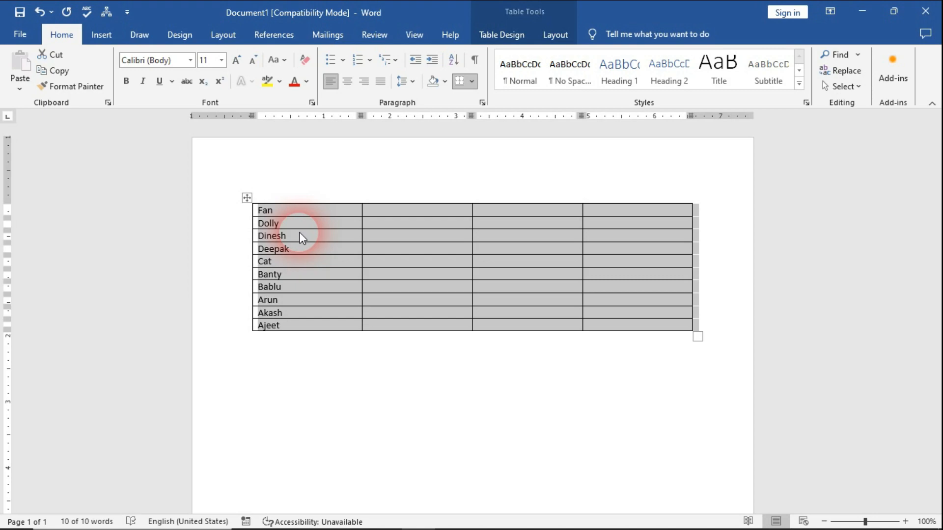
Clear the names from the table and enter 1 Jan, 5 Jan and 2 Jan in the first column's first three rows.
key(Delete)
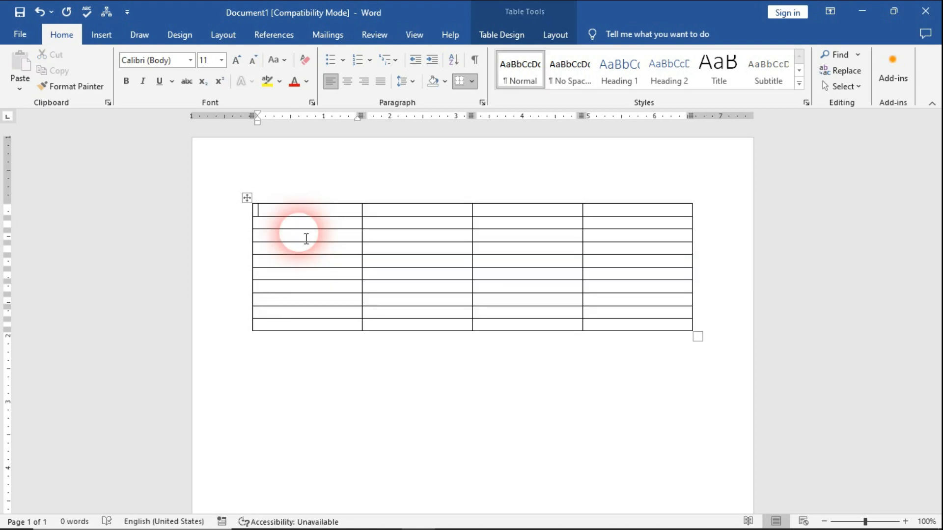
text(1)
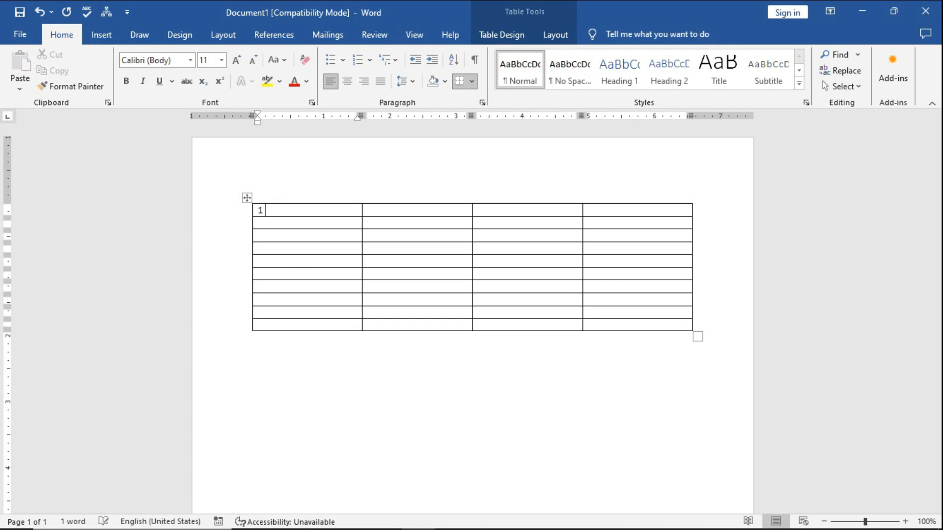
text( Jan)
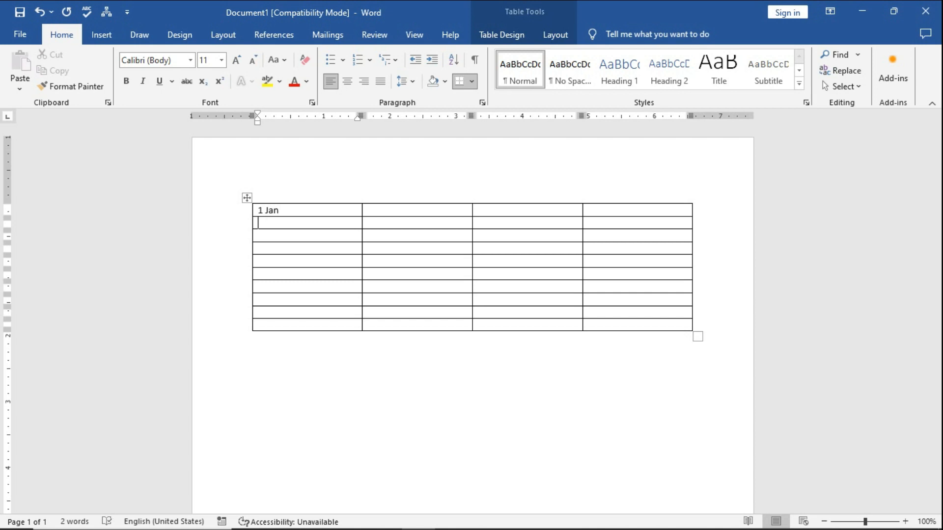
key(Down)
text(5 Jan)
key(Down)
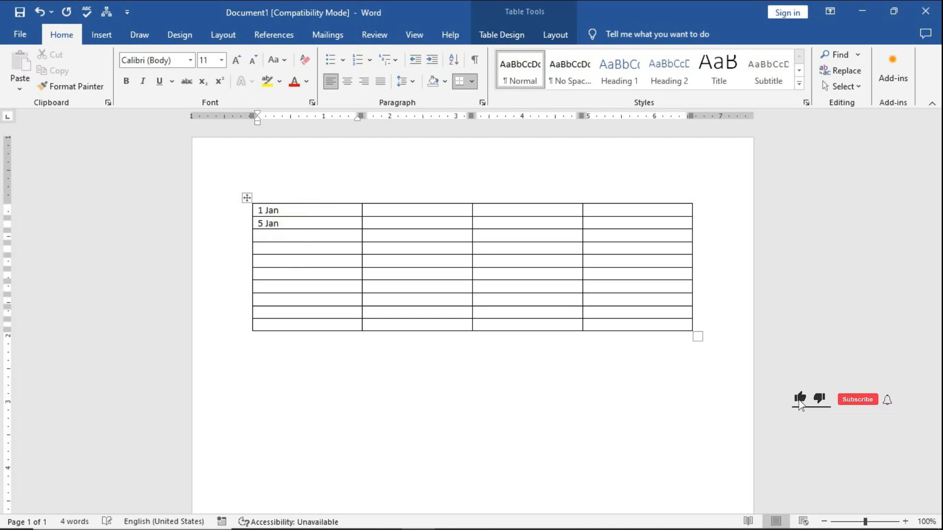
text(2 J)
text(an)
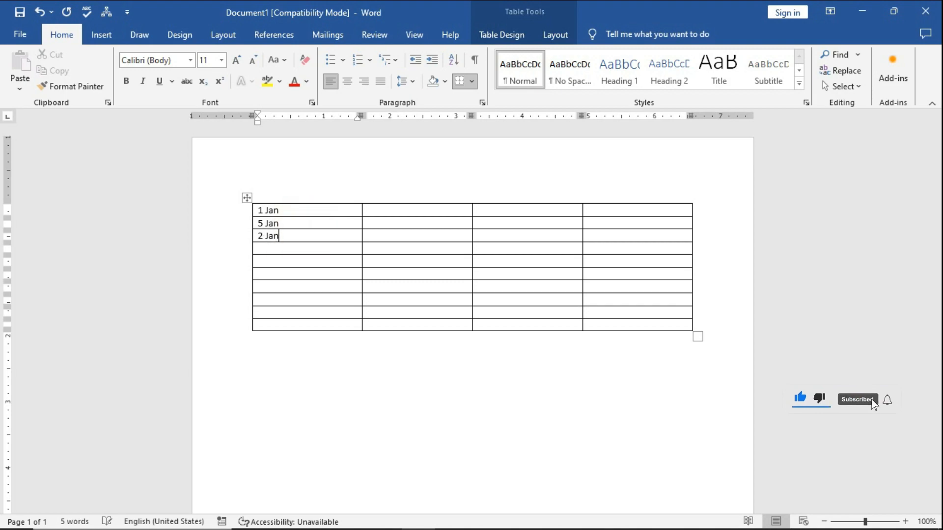
Enter 3 Jan, 4 Jan and 6 Jan in rows four to six of the first column.
key(Down)
text(3J)
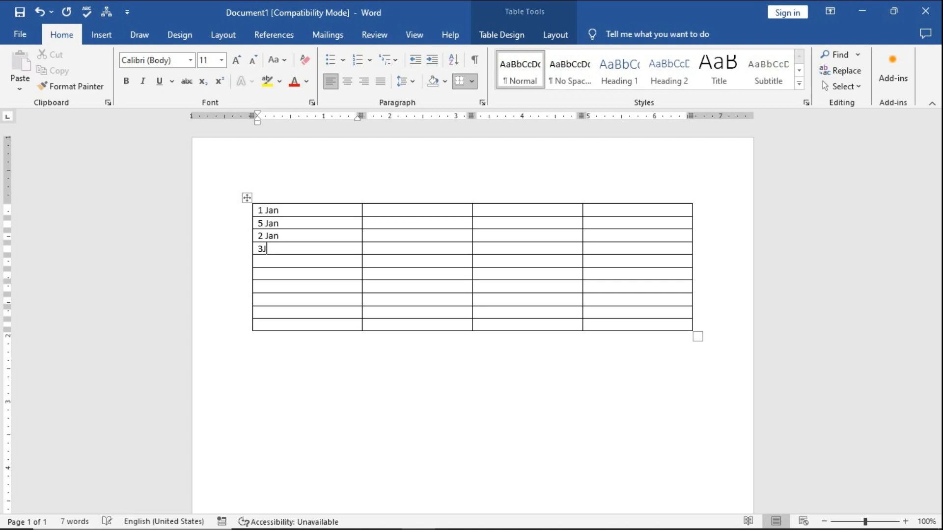
text(anJan)
text(4)
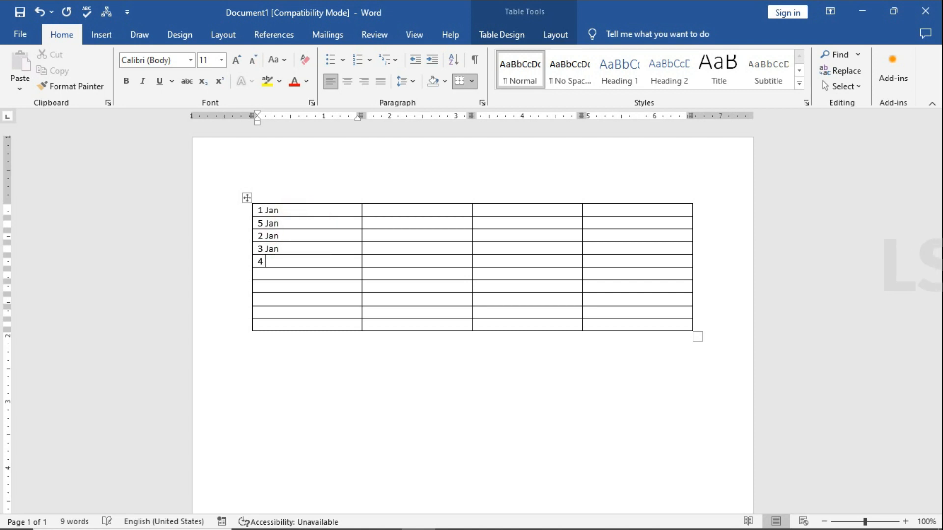
text( Jan)
key(Down)
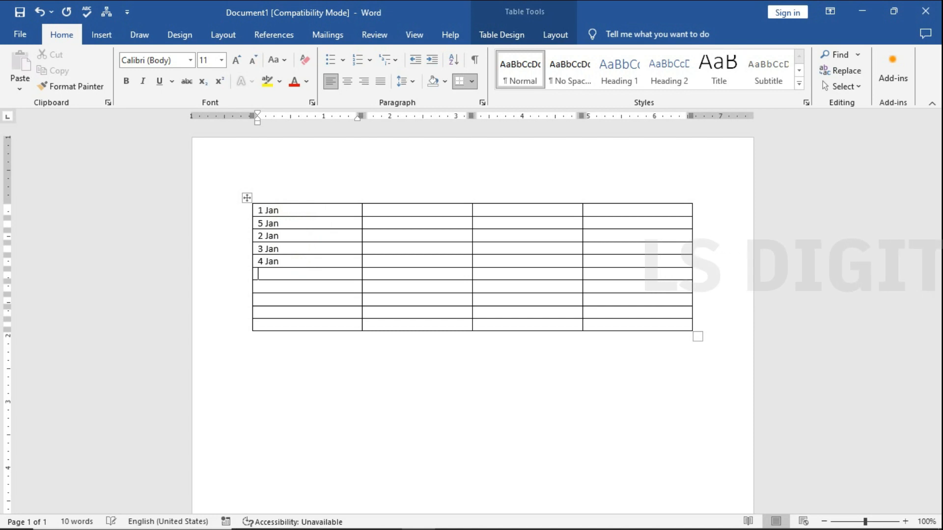
text(7)
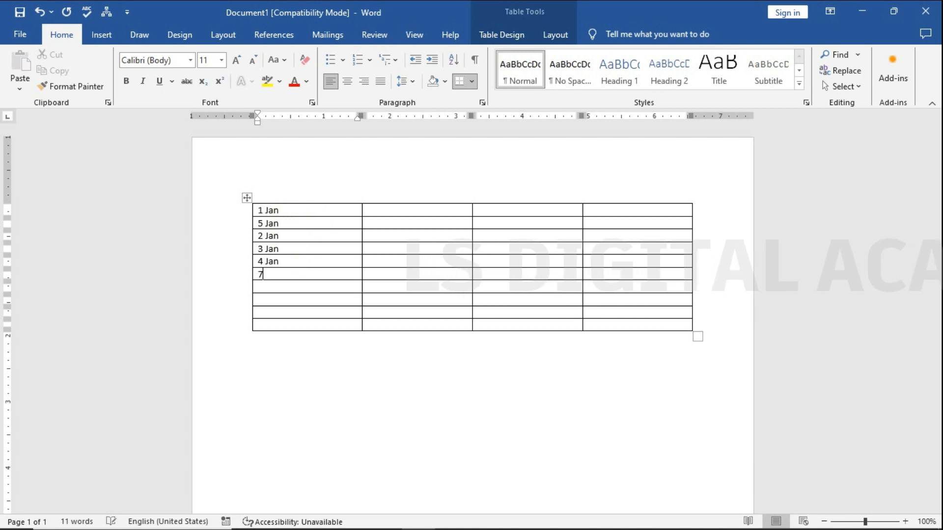
key(BackSpace)
text(6 Jan)
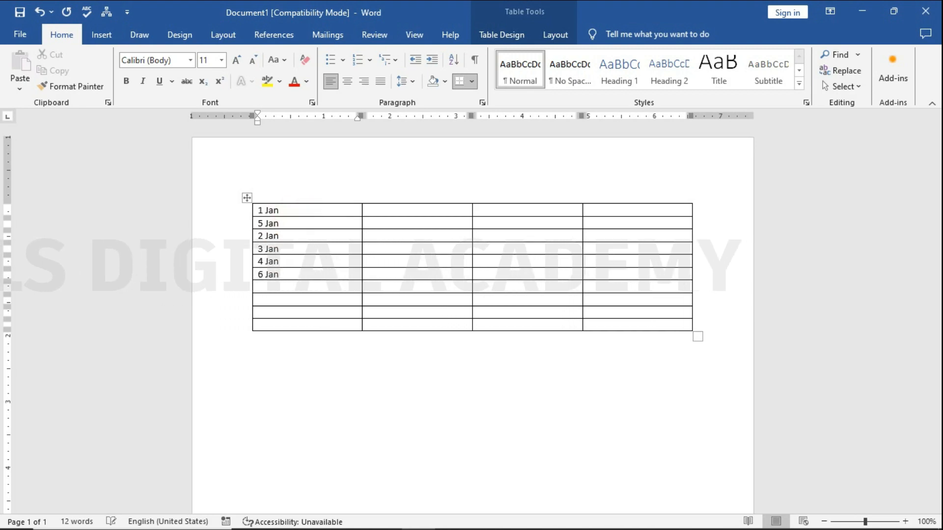
Enter 8 Jan, 9 Jan and 7 Jan in rows seven to nine of the first column.
key(Down)
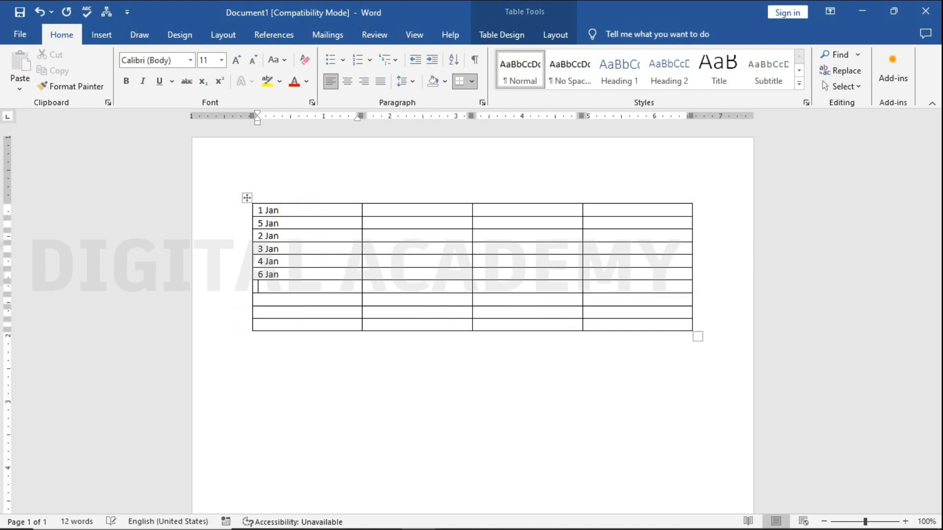
text(8 Jan)
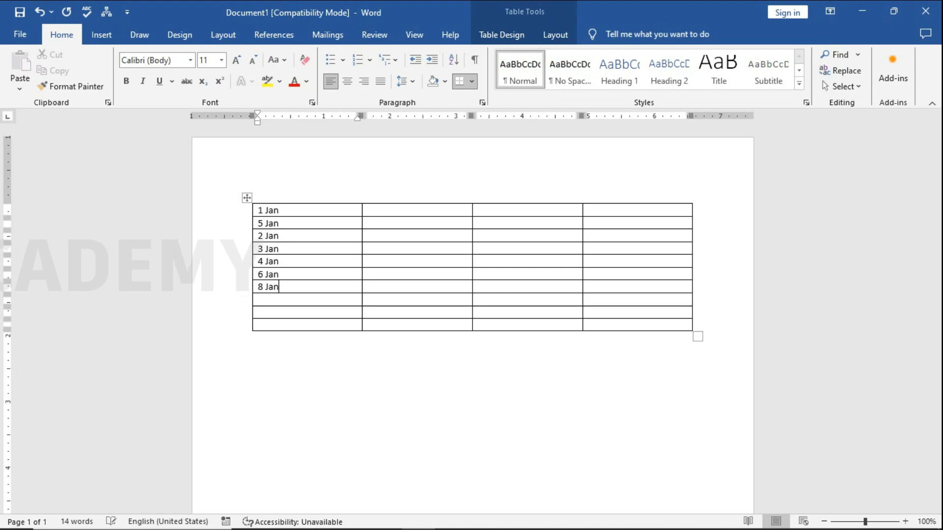
key(Down)
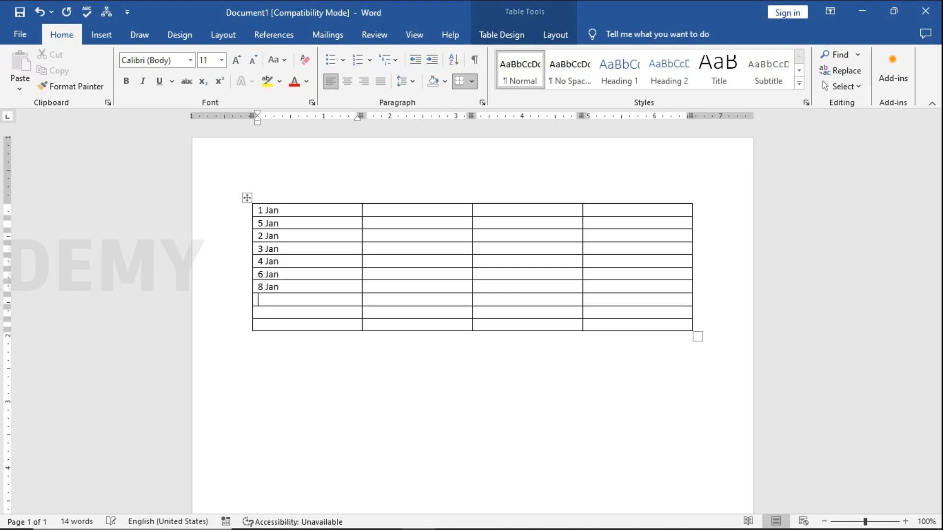
text(9)
click(306, 238)
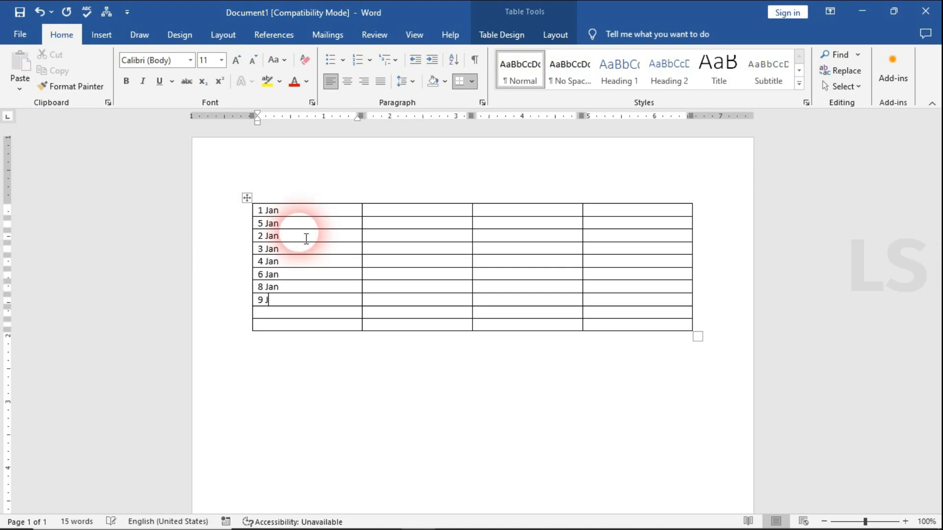
text(Jan)
key(Down)
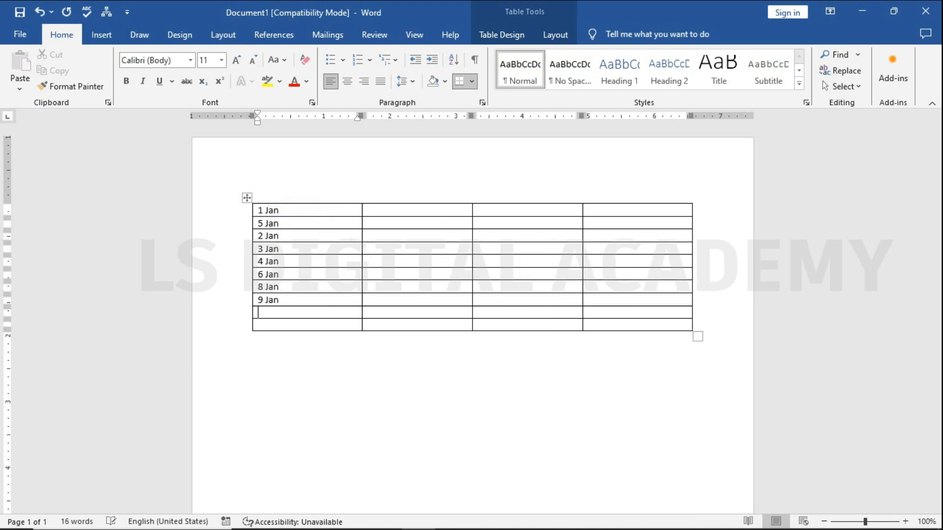
text(7 Jan)
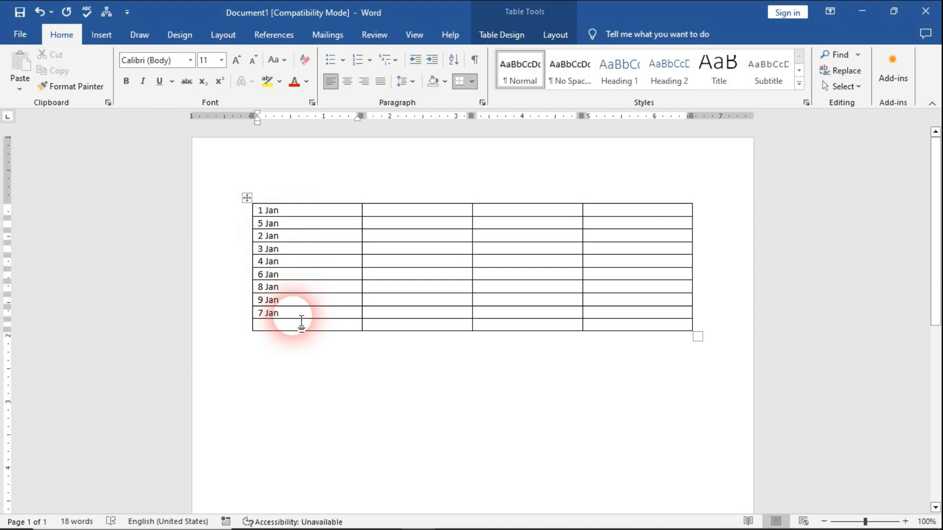
Sort the nine dates in the first column by Column 1, type Date, in ascending order.
drag(301, 317, 263, 206)
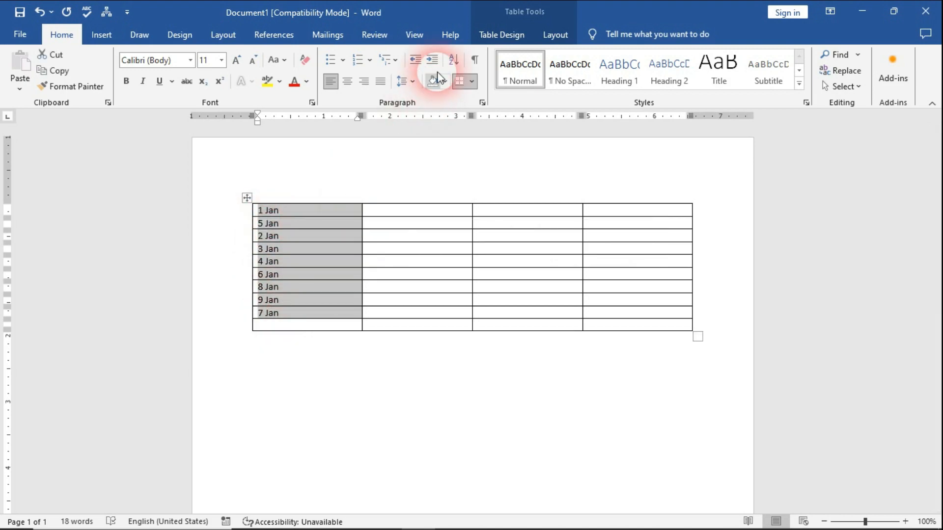
click(453, 60)
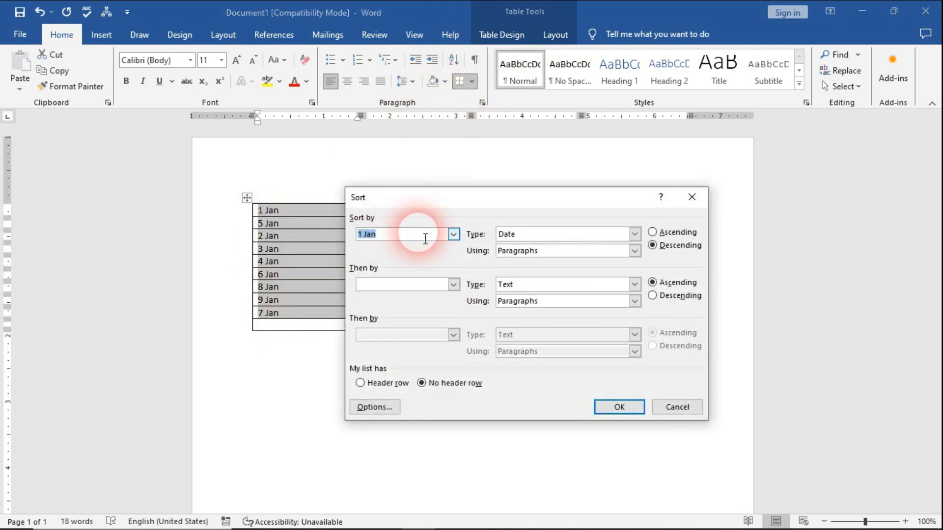
click(452, 234)
click(401, 248)
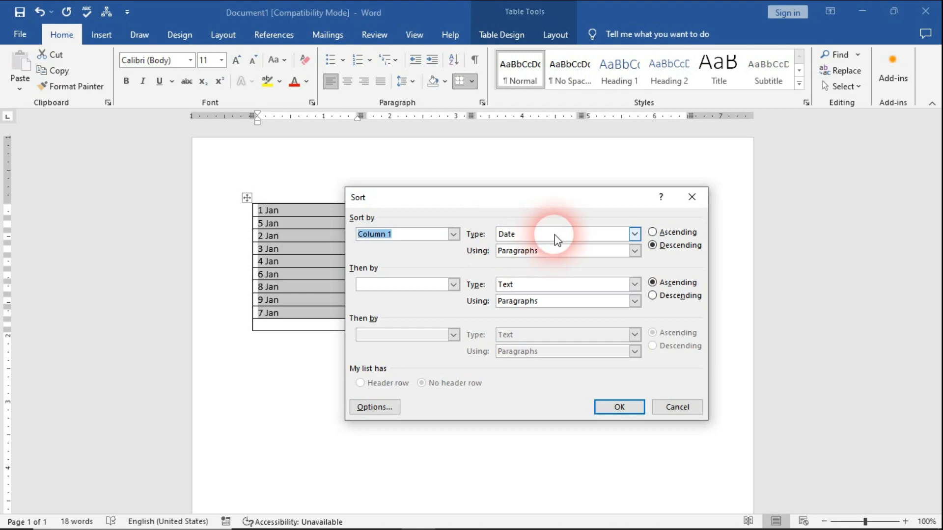
click(673, 240)
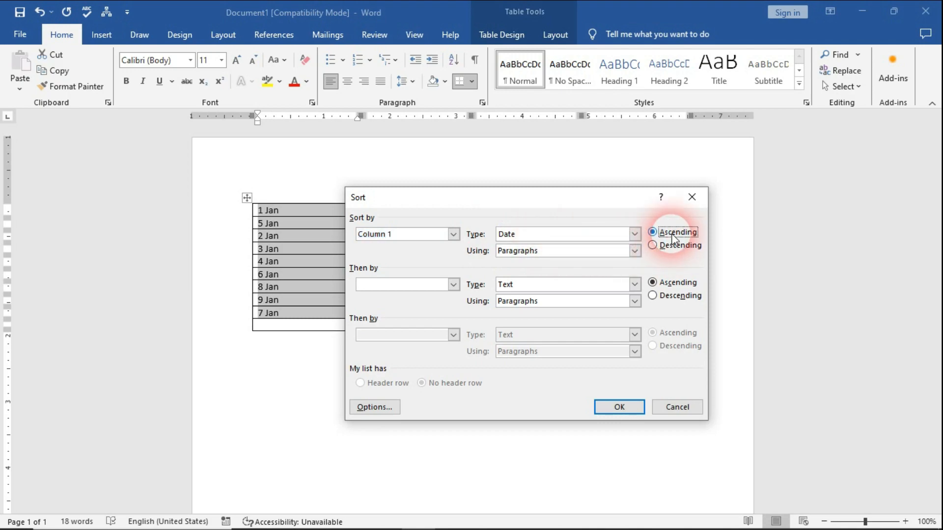
click(617, 407)
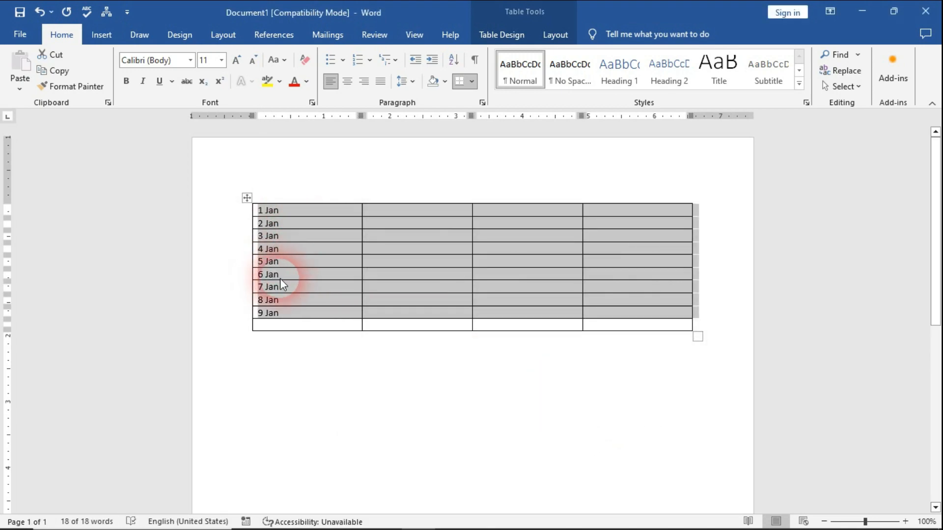
click(299, 250)
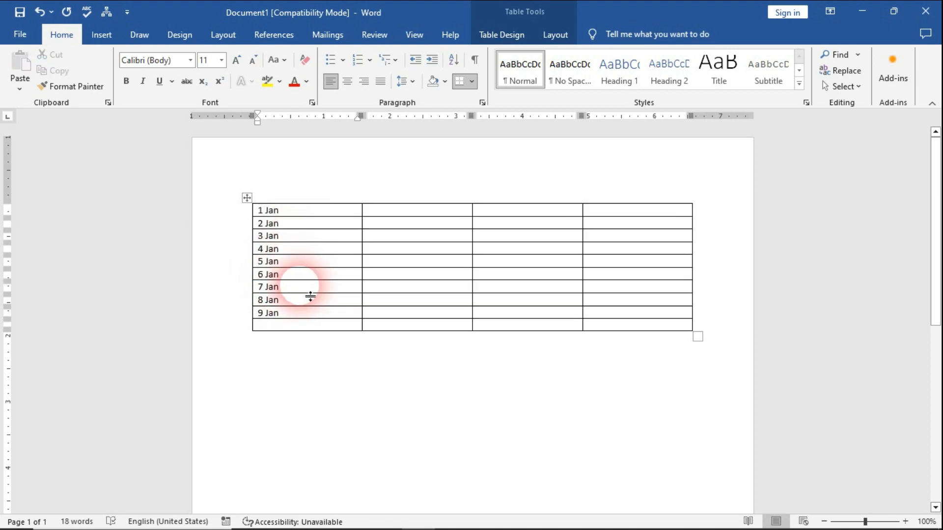